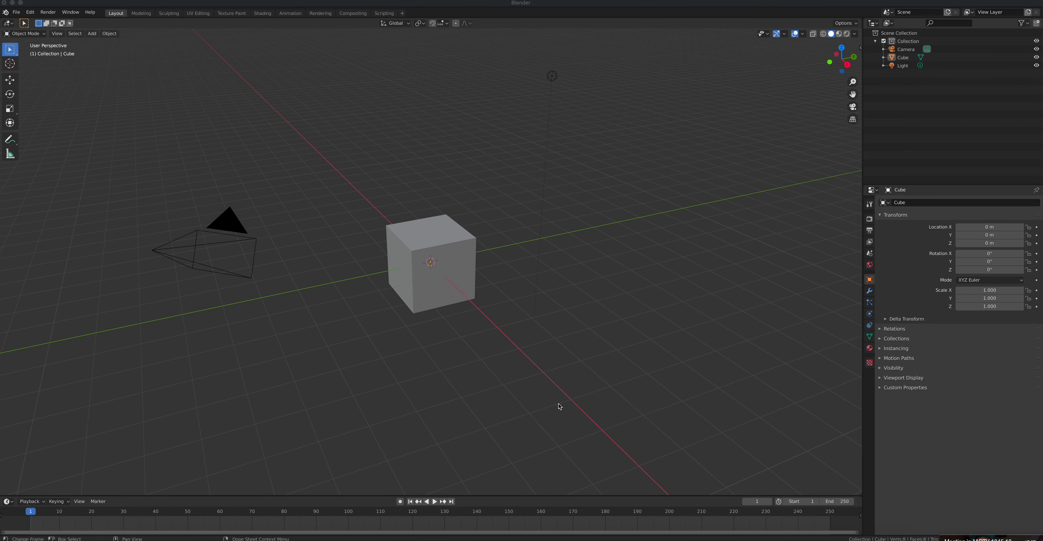
Examine the default scene from several angles, including the back and front orthographic views.
middle_click_drag(399, 349, 465, 333)
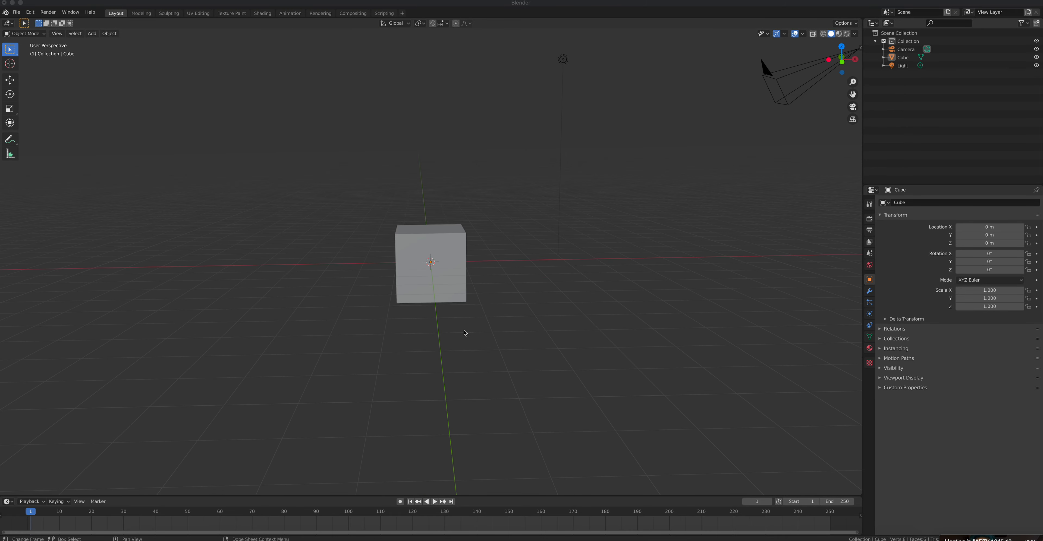
middle_click_drag(554, 328, 460, 340)
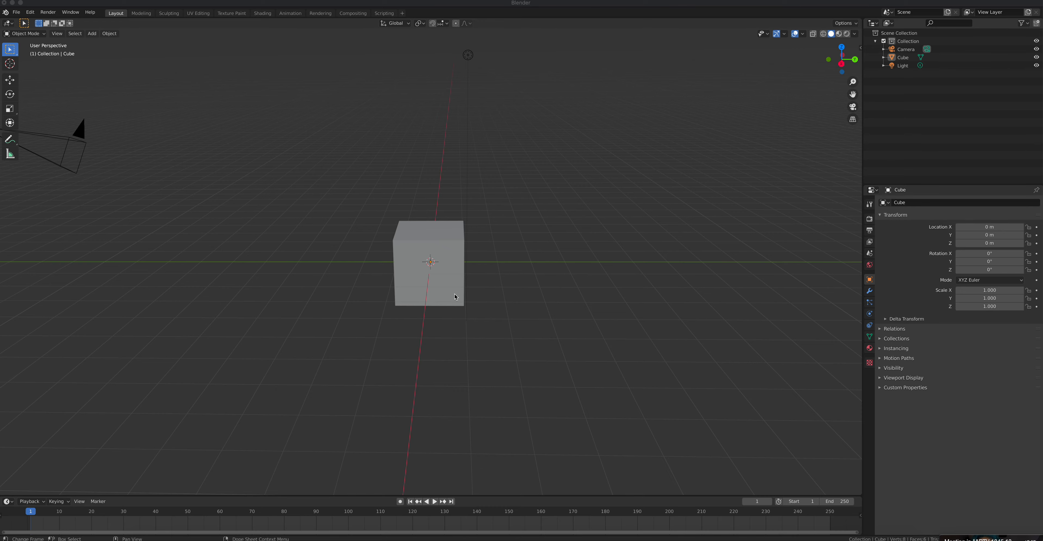
middle_click_drag(349, 337, 386, 338)
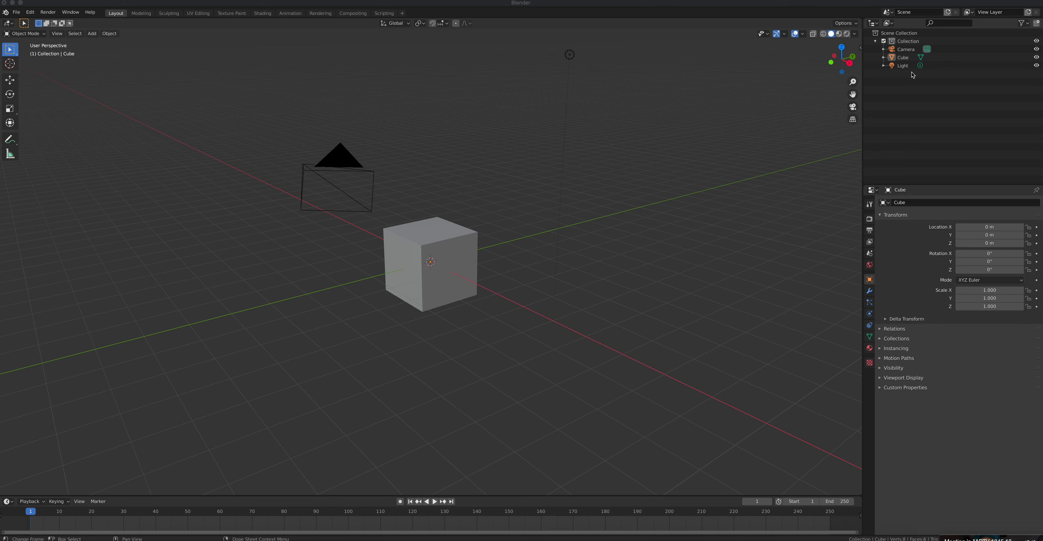
left_click(851, 56)
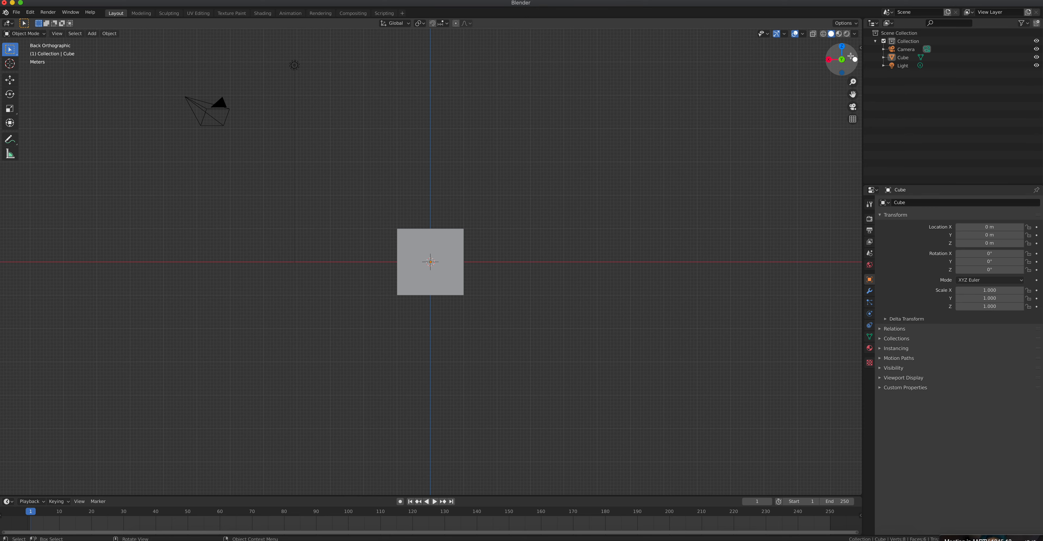
left_click(842, 59)
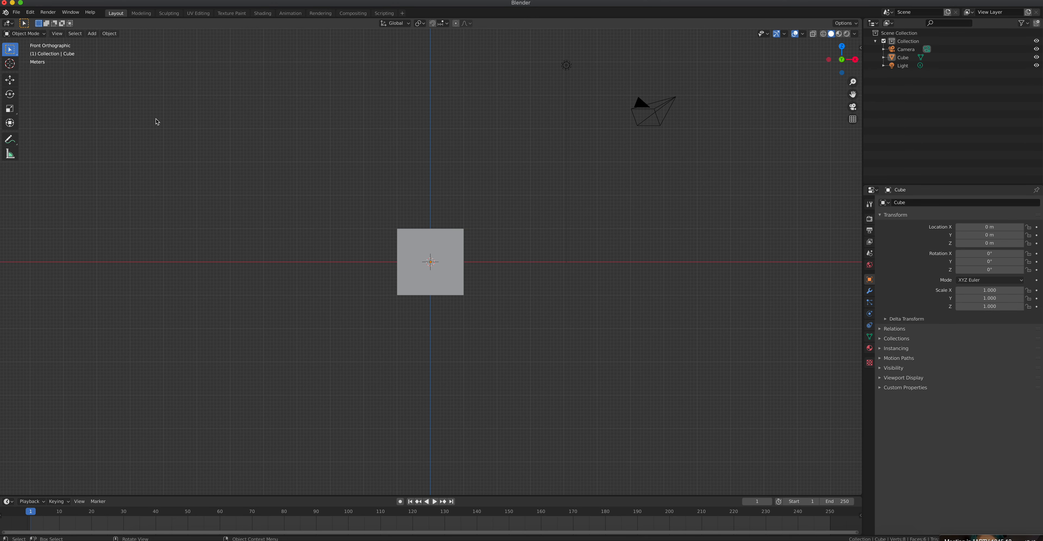
middle_click_drag(235, 159, 190, 200)
key("KP_1")
middle_click_drag(447, 175, 434, 201)
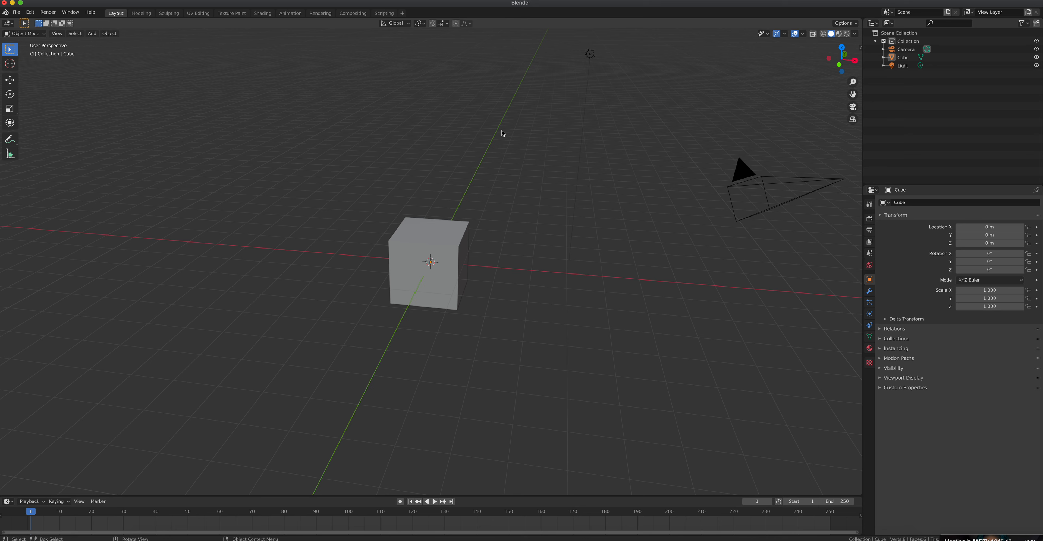
Select the default cube at the centre of the scene and bring it up close.
left_click(436, 226)
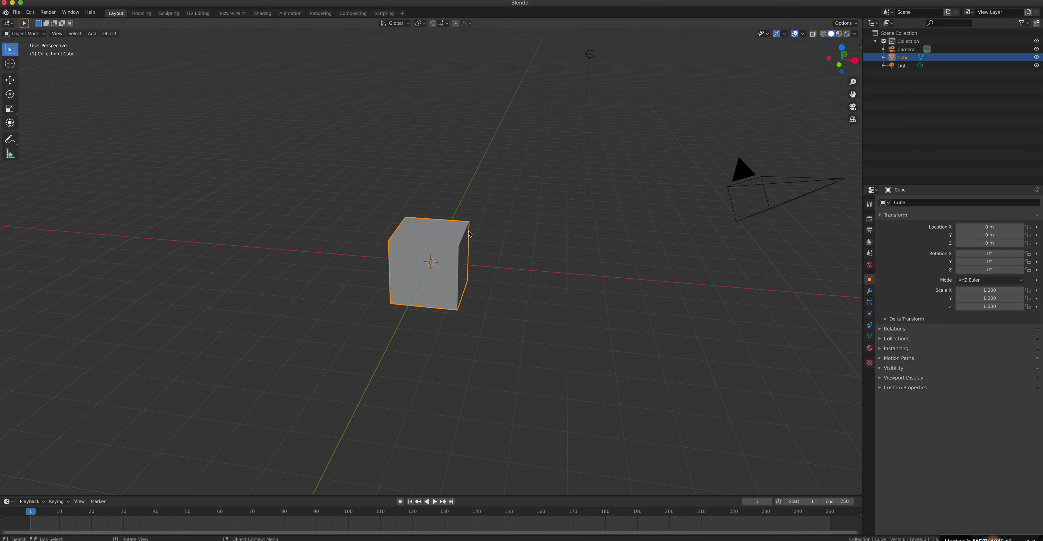
scroll(469, 234, "up", 10)
scroll(468, 232, "down", 1)
scroll(469, 232, "up", 3)
scroll(468, 249, "down", 10)
scroll(468, 248, "up", 7)
scroll(468, 249, "down", 3)
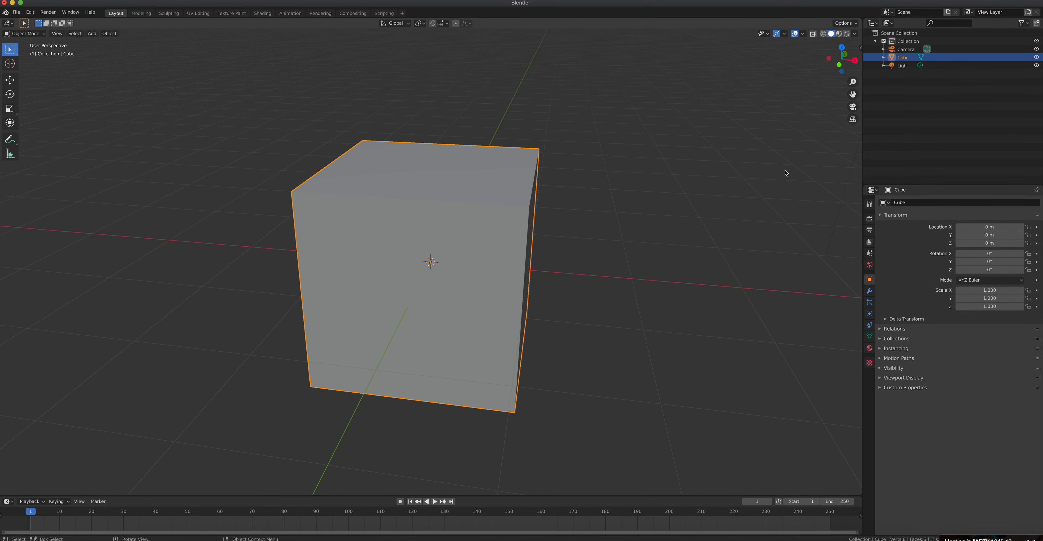
Enable the Screencast Keys display for the viewport and hide its settings.
key("n")
left_click(860, 108)
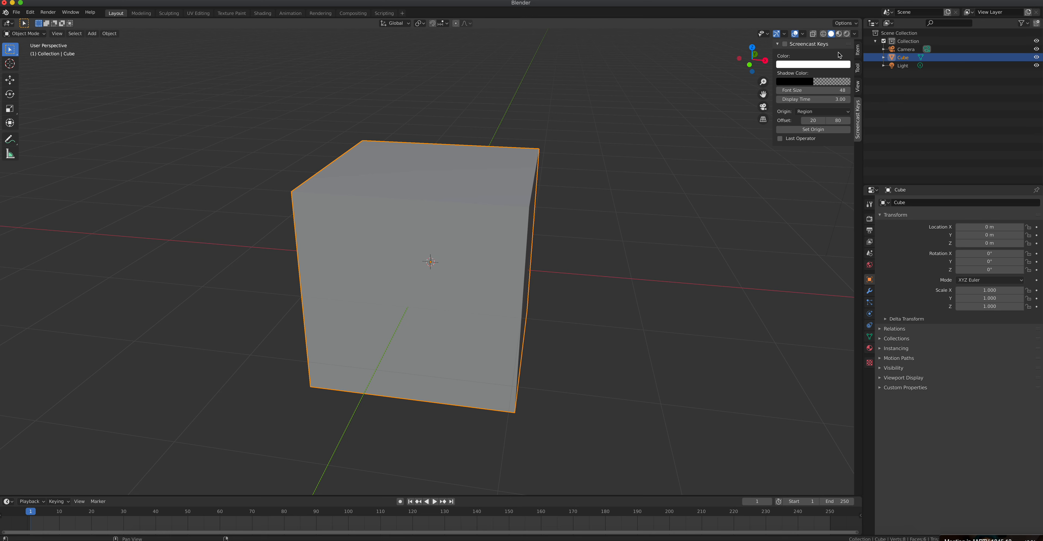
key("n")
key("n")
key("n")
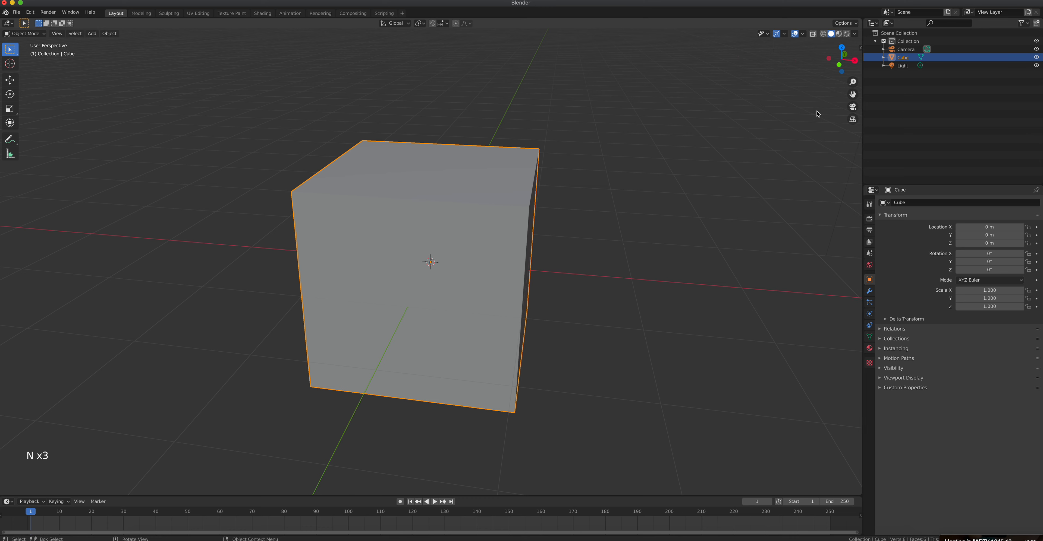
Check the active tool's selection and transform options in the viewport sidebar, and hide the sidebar again.
key("n")
left_click(858, 68)
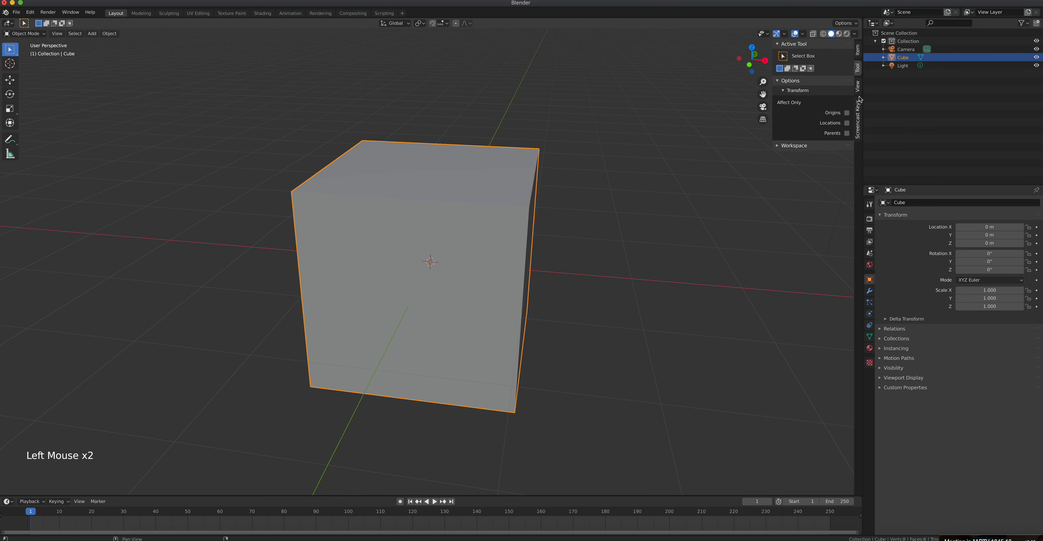
left_click(469, 222)
key("n")
mouse_move(431, 251)
middle_mouse_down()
mouse_move(450, 248)
mouse_move(420, 246)
middle_mouse_up()
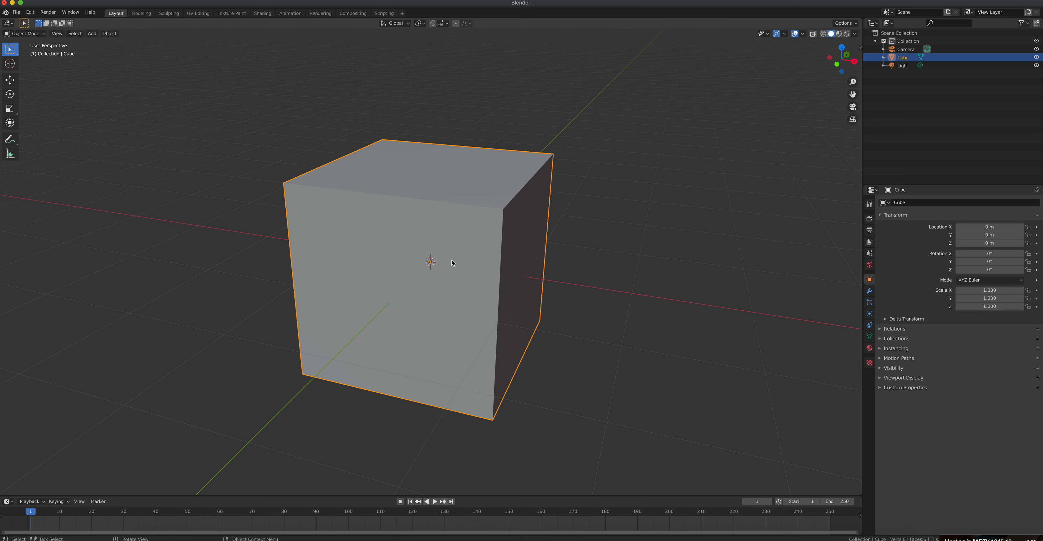
Toggle the cube repeatedly between Object Mode and Edit Mode, ending in Object Mode.
left_click(44, 36)
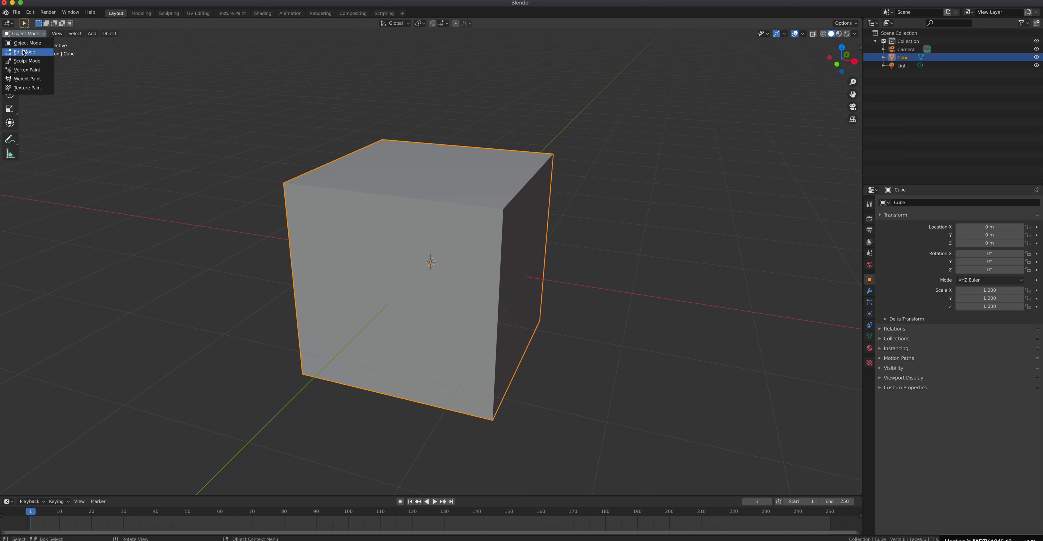
left_click(44, 35)
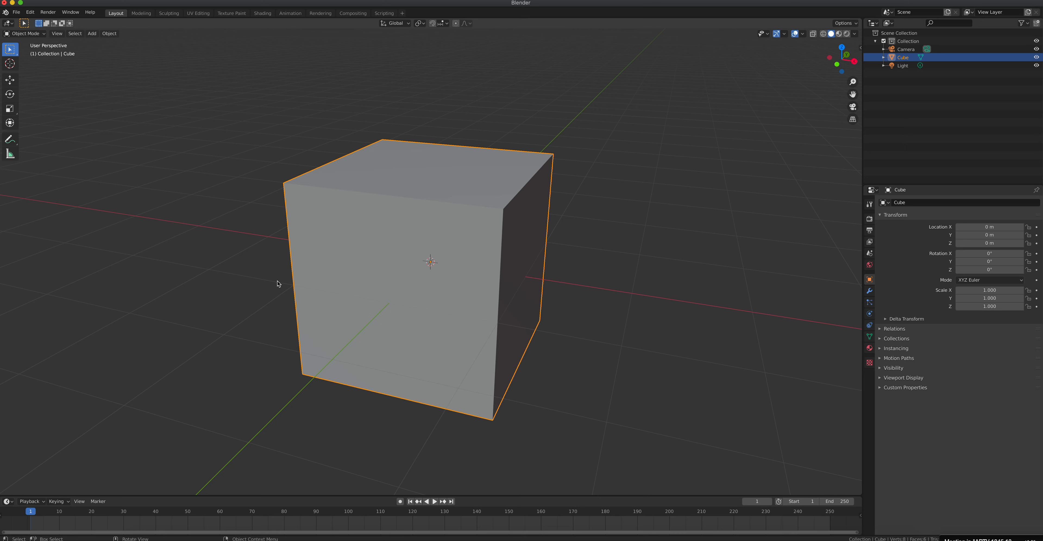
key("Tab")
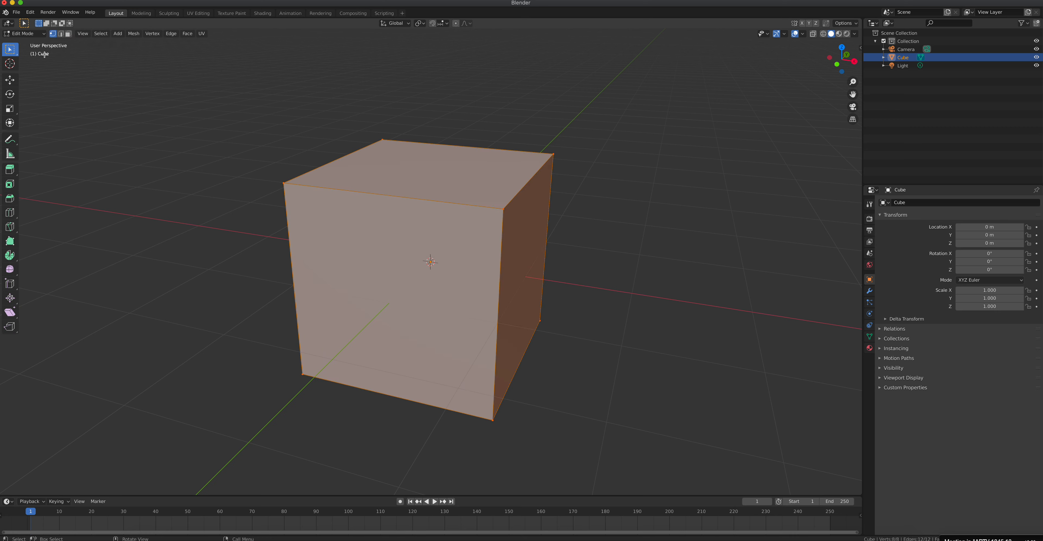
key("Tab")
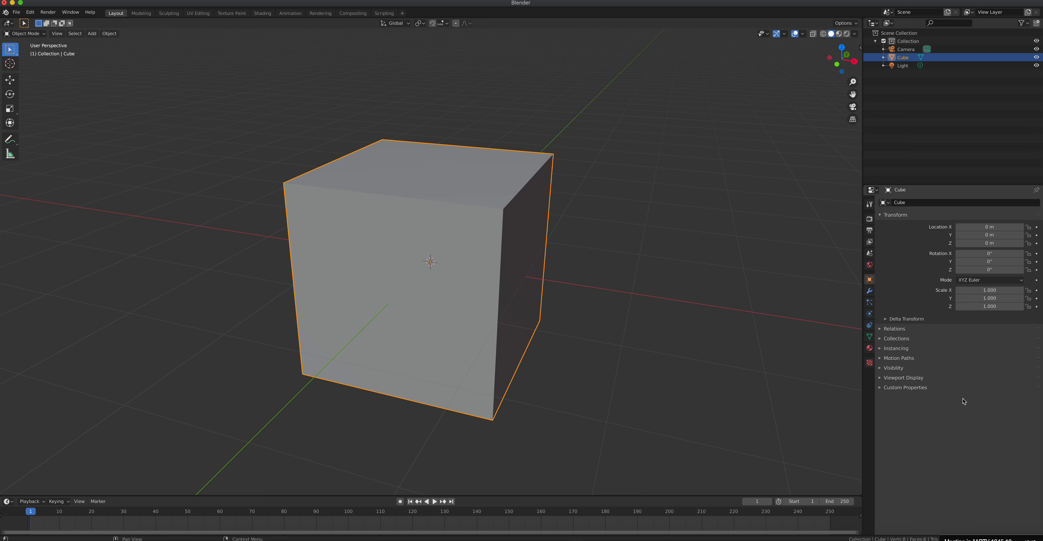
key("Tab")
key("Tab")
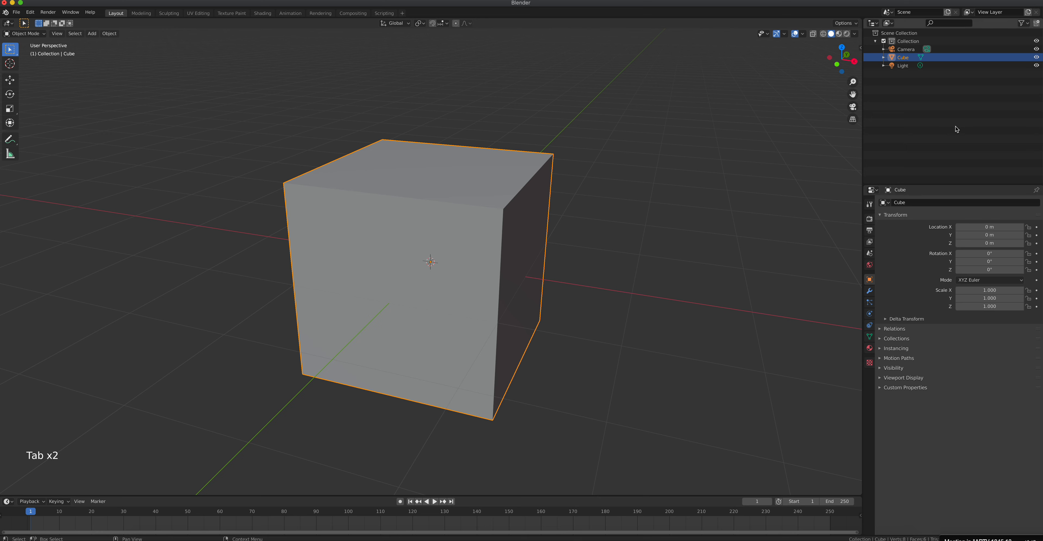
key("Tab")
key("Tab")
key("Tab")
key("Tab")
key("Tab")
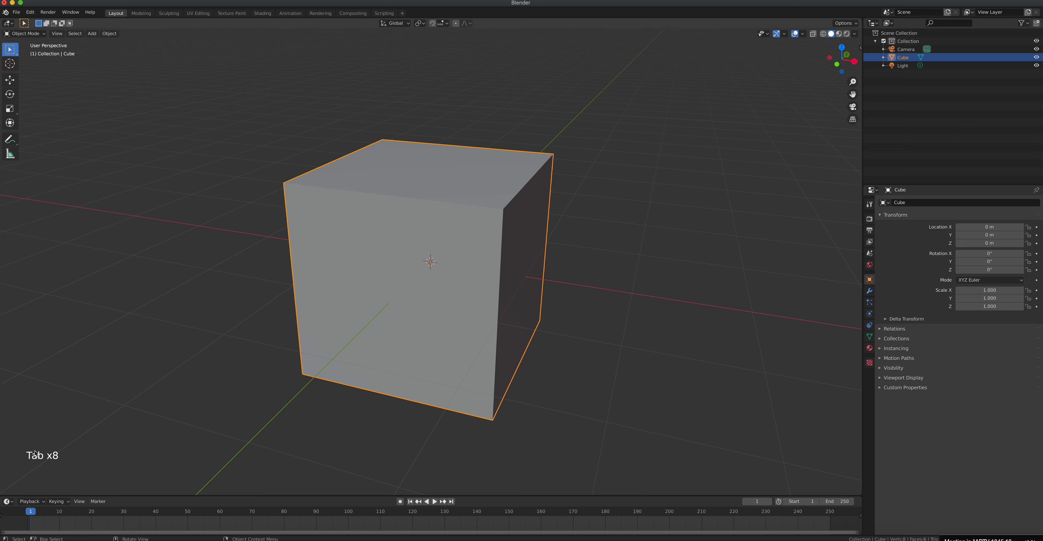
key("Tab")
key("Tab")
key("Tab")
key("Tab")
key("Tab")
key("Tab")
key("Tab")
key("Tab")
Try moving the cube along the X axis and rotating it with the transform gizmos, cancelling both changes.
left_click(12, 83)
left_click_drag(462, 267, 531, 260)
right_click(531, 260)
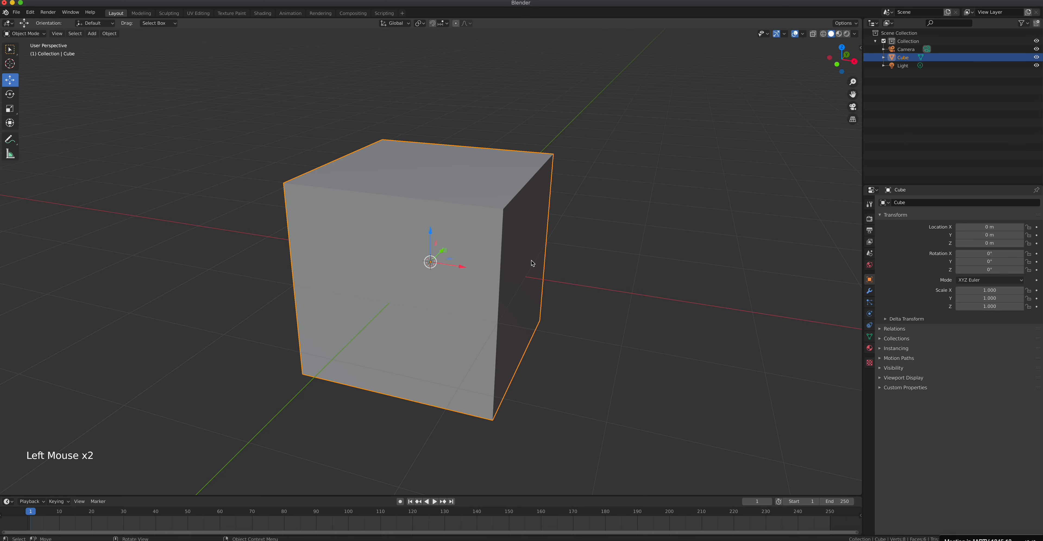
left_click(11, 96)
left_click_drag(450, 244, 455, 249)
right_click(455, 249)
Try scaling the cube along the Y axis, cancel the change, and return to the Select Box tool.
left_click(10, 109)
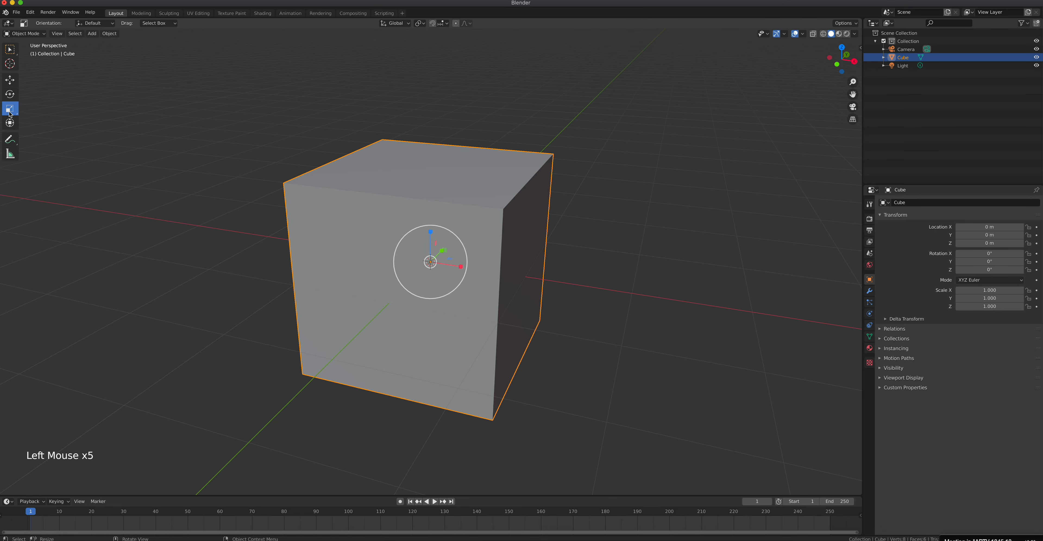
mouse_move(442, 251)
left_mouse_down()
mouse_move(559, 240)
mouse_move(443, 261)
left_mouse_up()
right_click(444, 261)
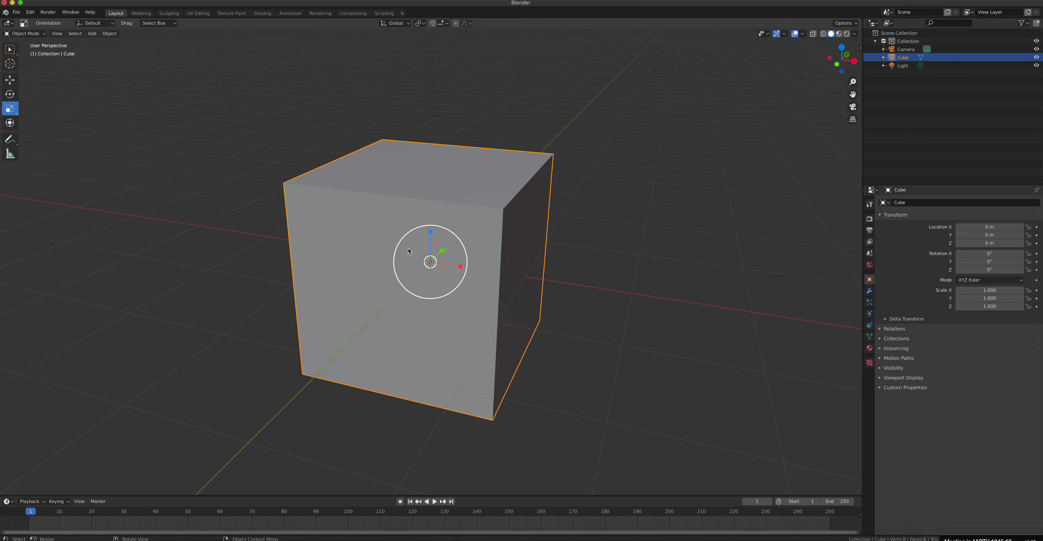
left_click(10, 50)
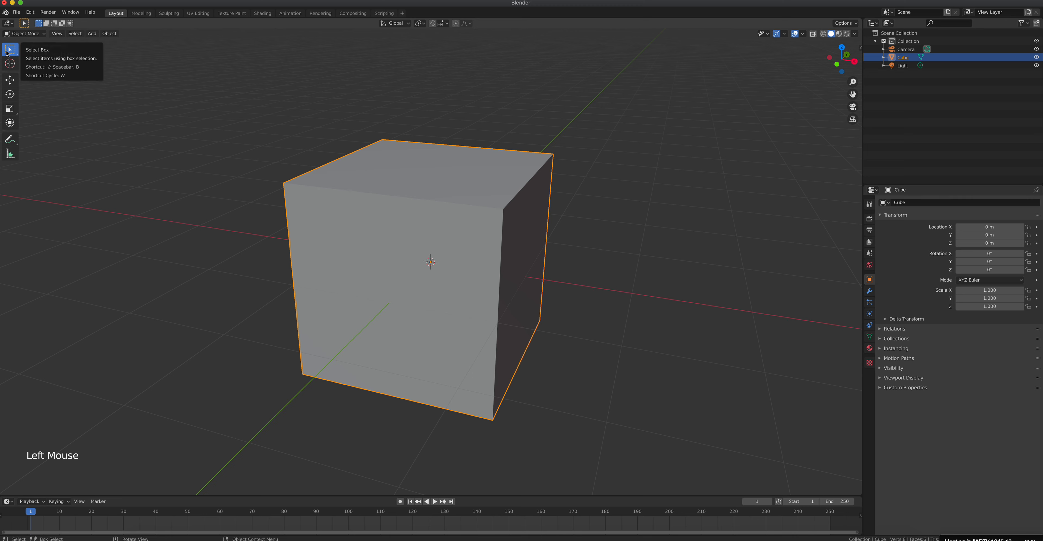
Put the cube into Edit Mode and select three of its upper corner vertices one at a time.
left_click(38, 36)
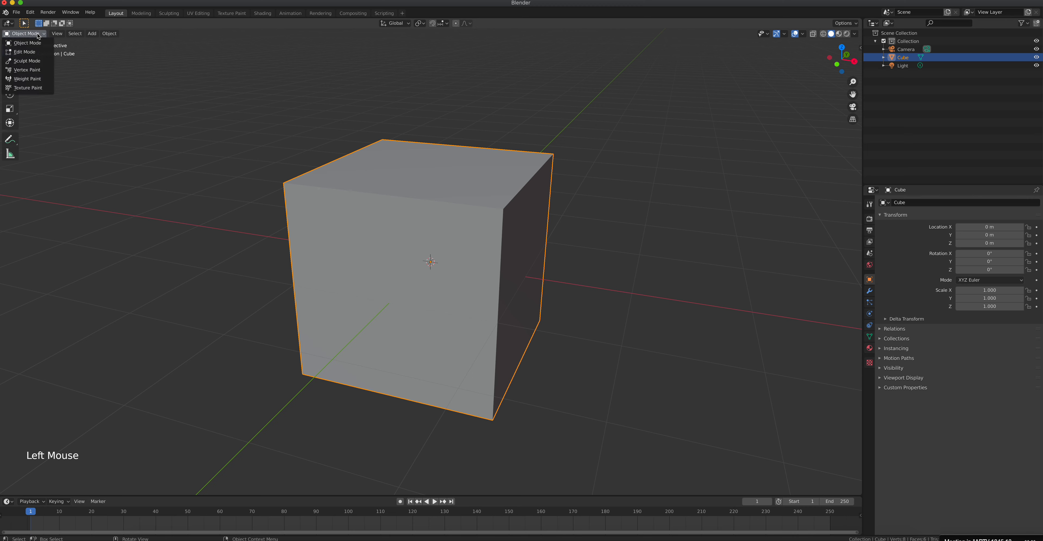
left_click(37, 52)
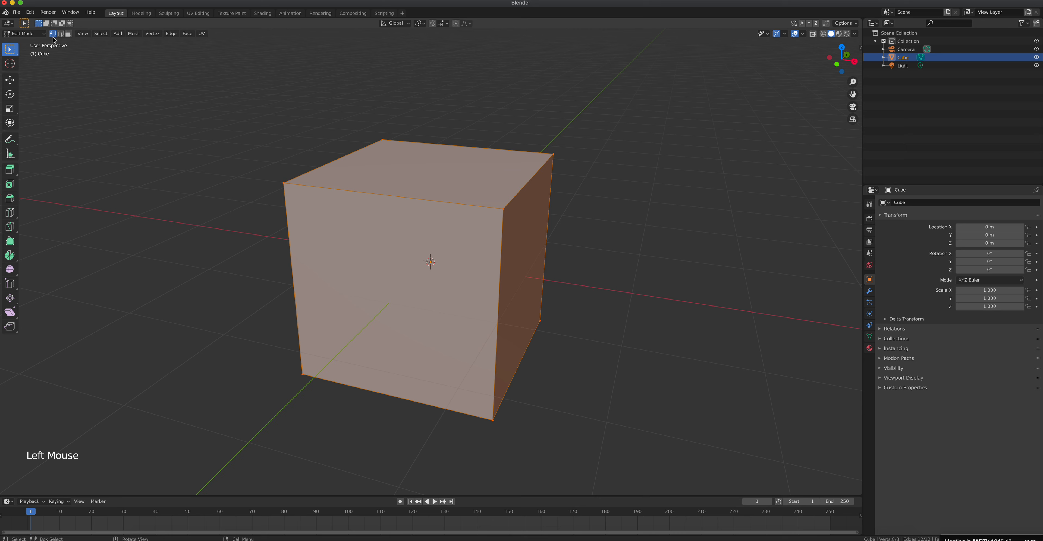
left_click(277, 183)
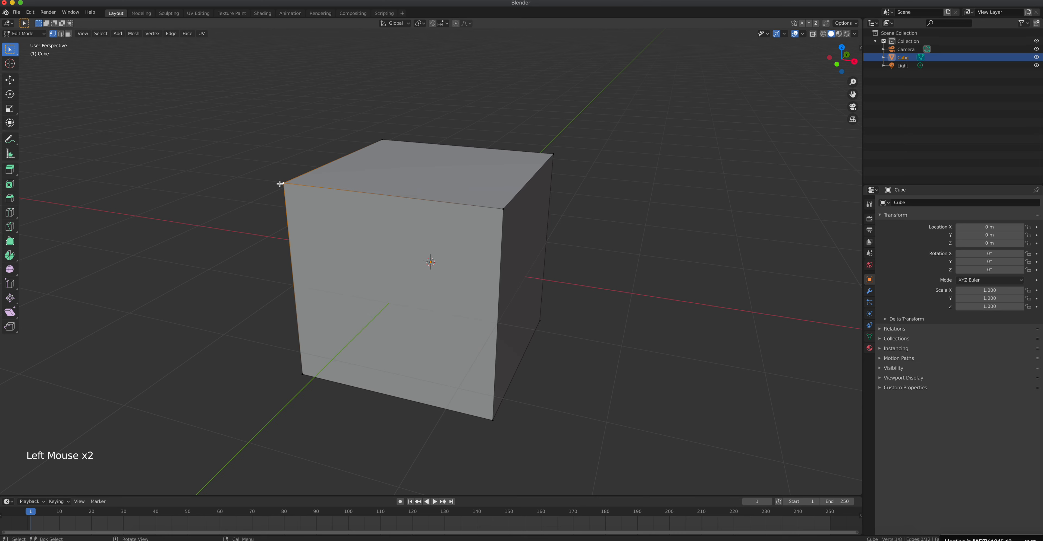
left_click(504, 213)
left_click(554, 159)
Box-select the cube's vertices, first around one upper edge and then around the whole cube, and select all geometry.
left_click_drag(441, 119, 597, 263)
left_click_drag(239, 95, 632, 461)
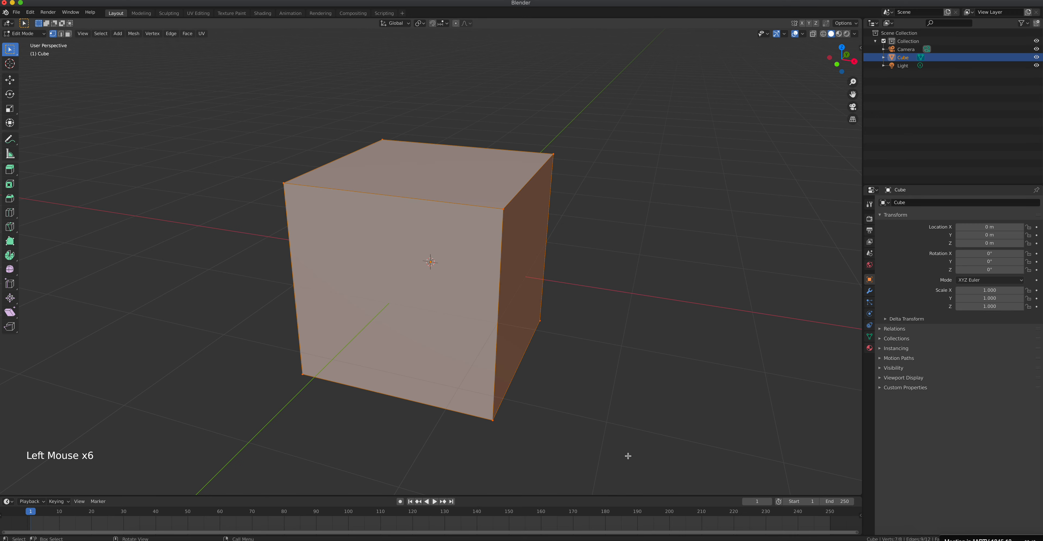
key("a")
Try moving the cube's nearest upper corner vertex about 0.42 m along the X axis and cancel the move.
left_click(505, 211)
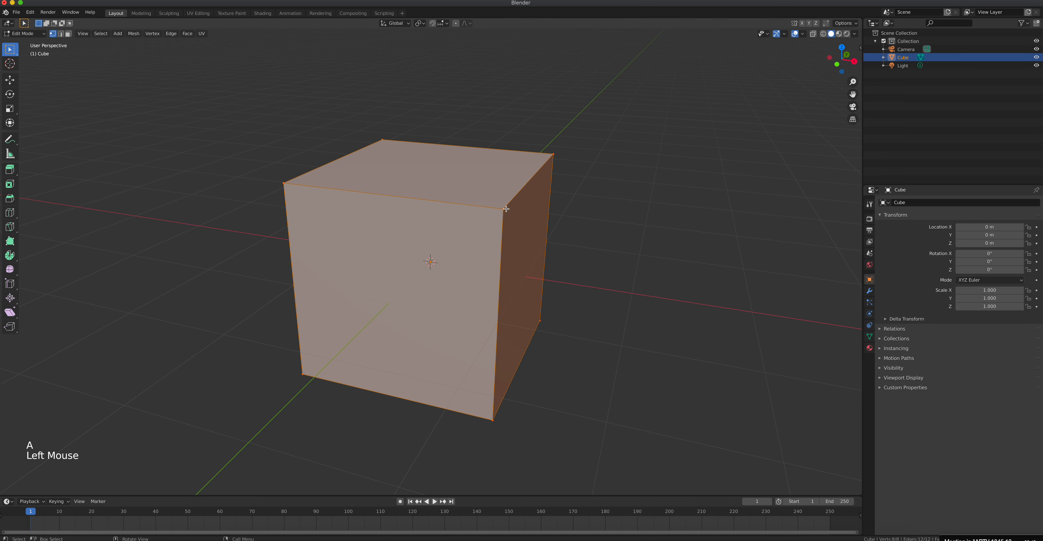
left_click(10, 80)
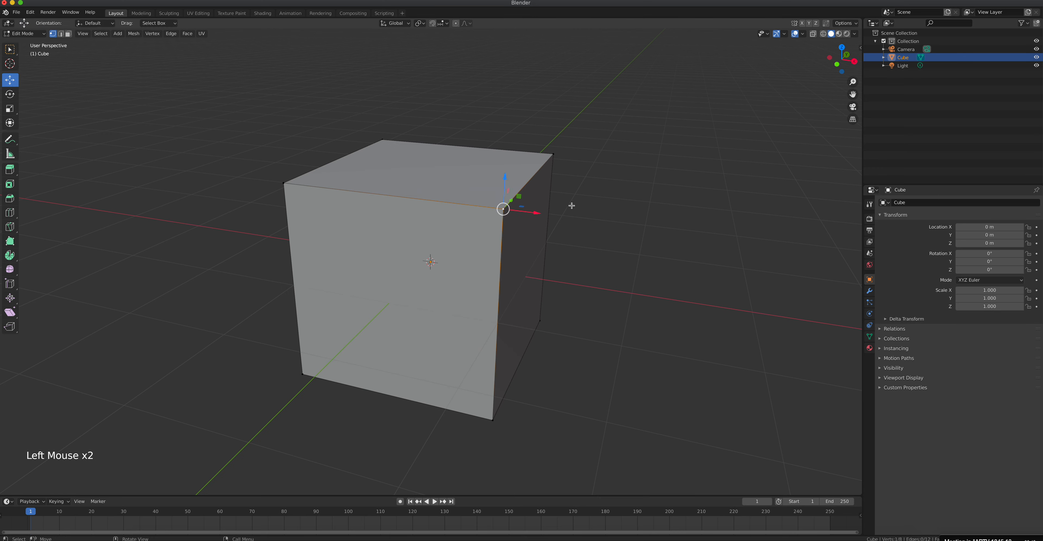
left_click_drag(536, 212, 586, 243)
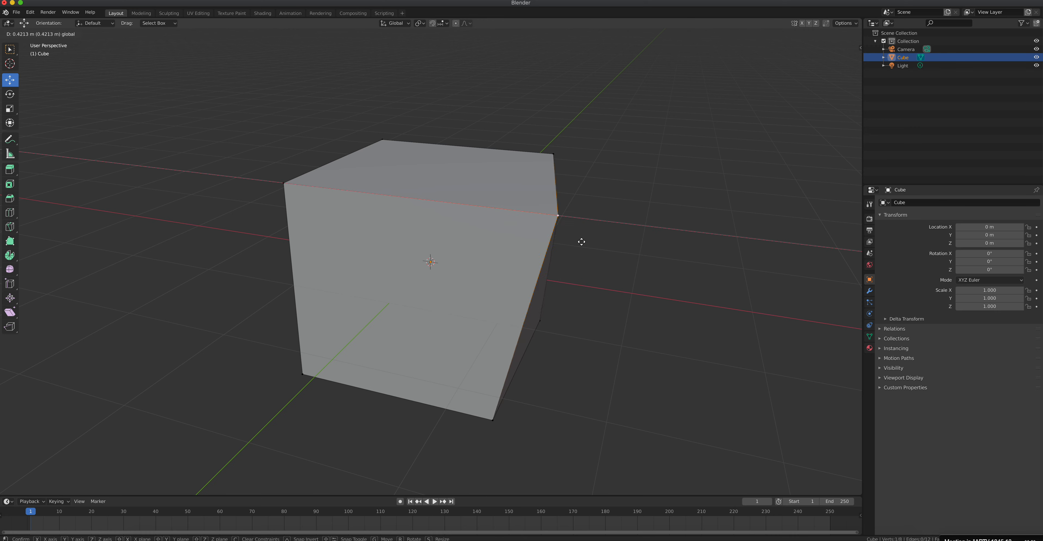
key("Escape")
Box-select the two upper vertices on the cube's +X side and try moving them along the X axis.
left_click_drag(464, 127, 664, 296)
left_click_drag(564, 181, 620, 186)
key("Escape")
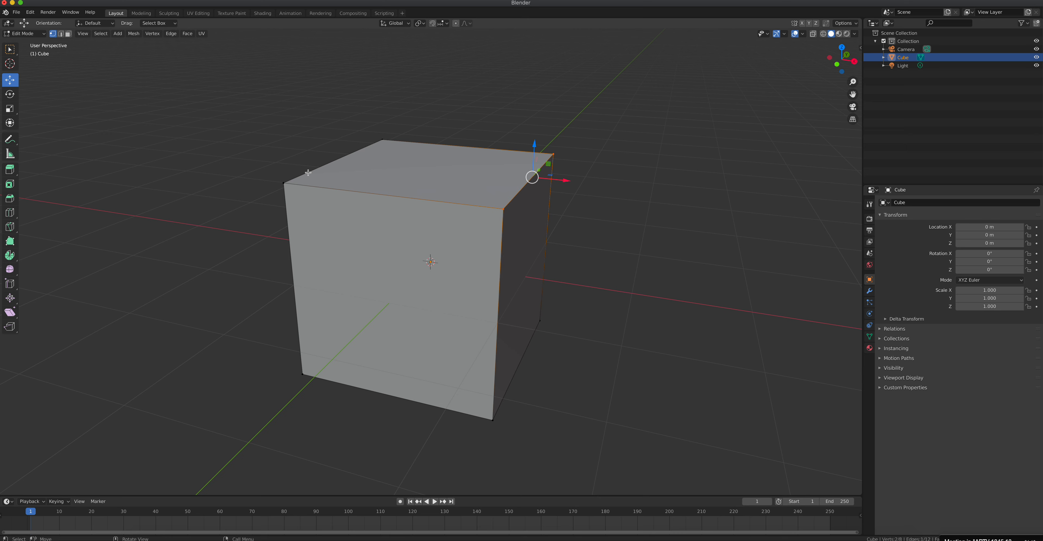
Switch to edge select mode and select the cube's upper front edge, followed by the adjoining upper +X edge.
left_click(61, 36)
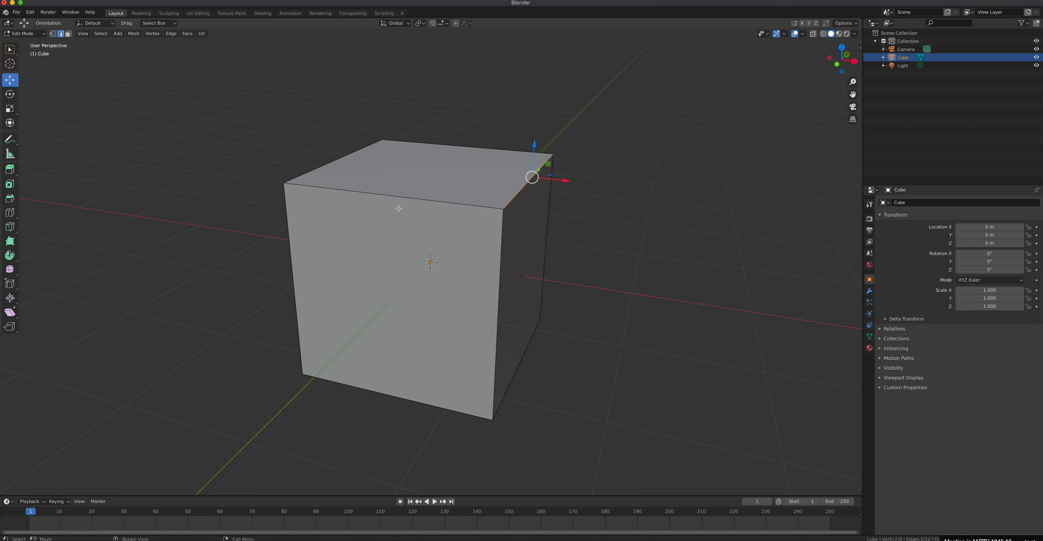
left_click(392, 198)
left_click(528, 187)
key("2")
Switch to face select mode and select the cube's top, front and +X side faces in turn.
key("3")
left_click(68, 34)
left_click(433, 179)
left_click(418, 264)
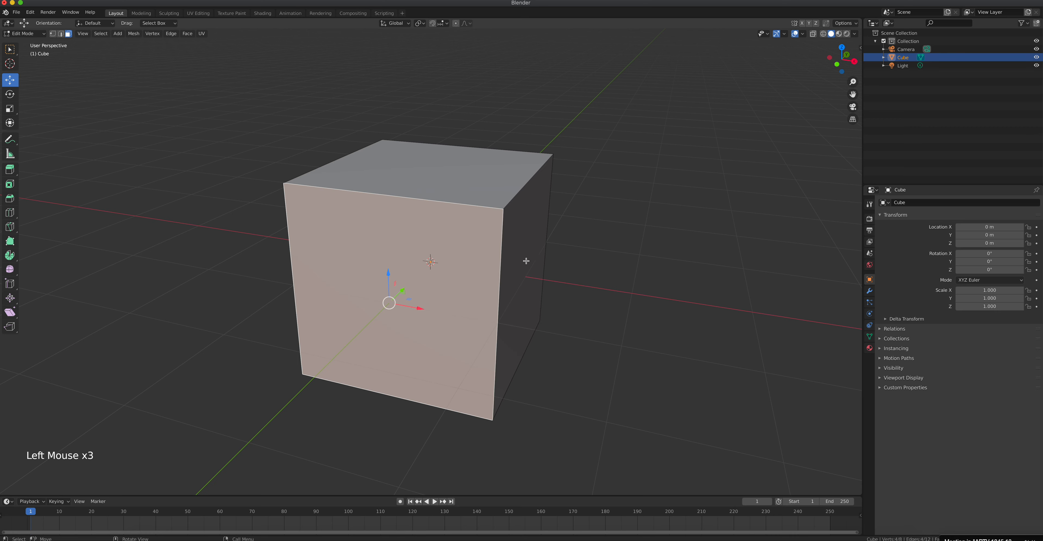
left_click(534, 259)
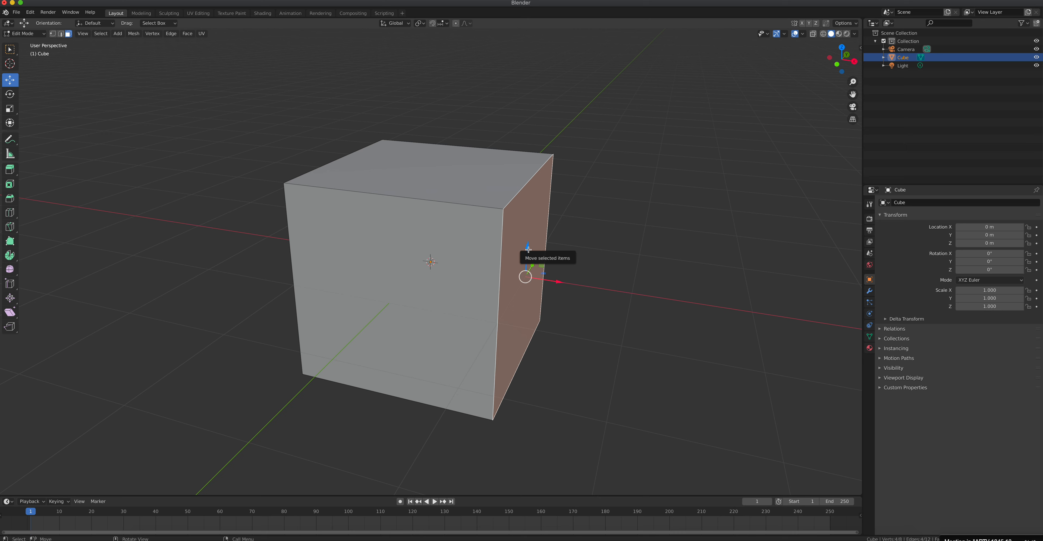
Add the top face to the selected +X side face, and deselect both faces again.
left_click(473, 183, "shift")
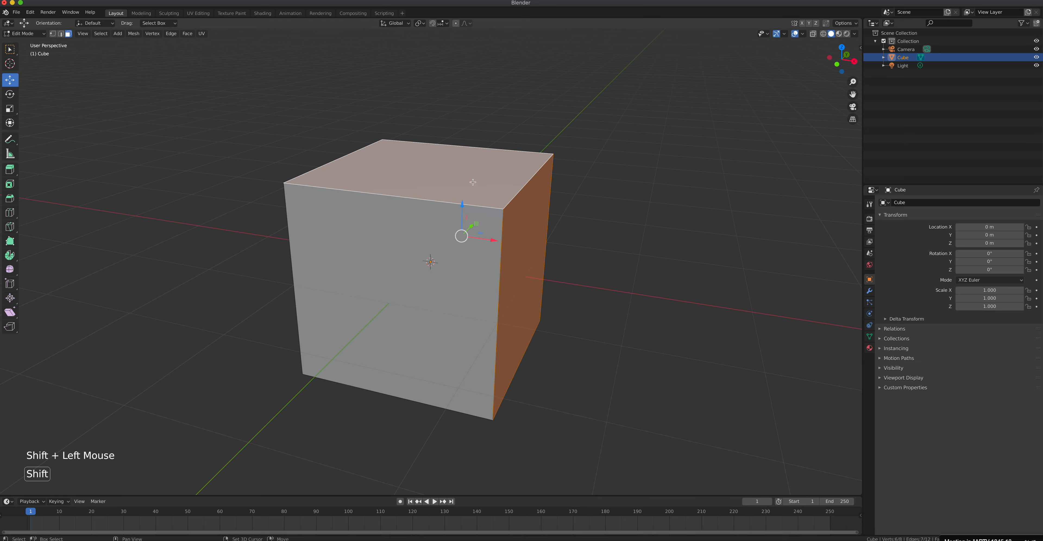
left_click(472, 182, "shift")
left_click(519, 219, "shift")
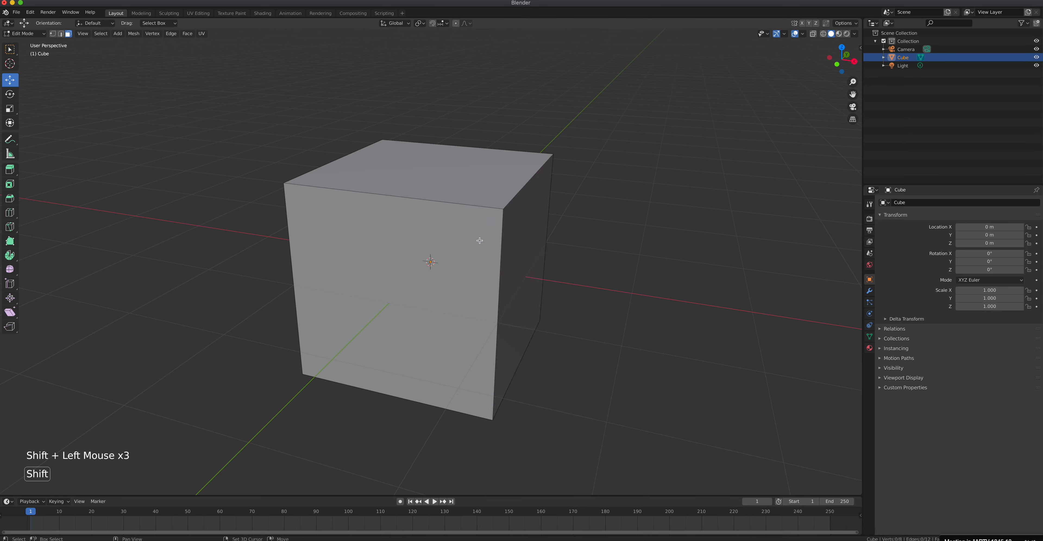
Select the cube's +X side face and top face together.
left_click(483, 239, "shift")
left_click(460, 189, "shift")
left_click(526, 210, "shift")
left_click(526, 227)
left_click(481, 184, "shift")
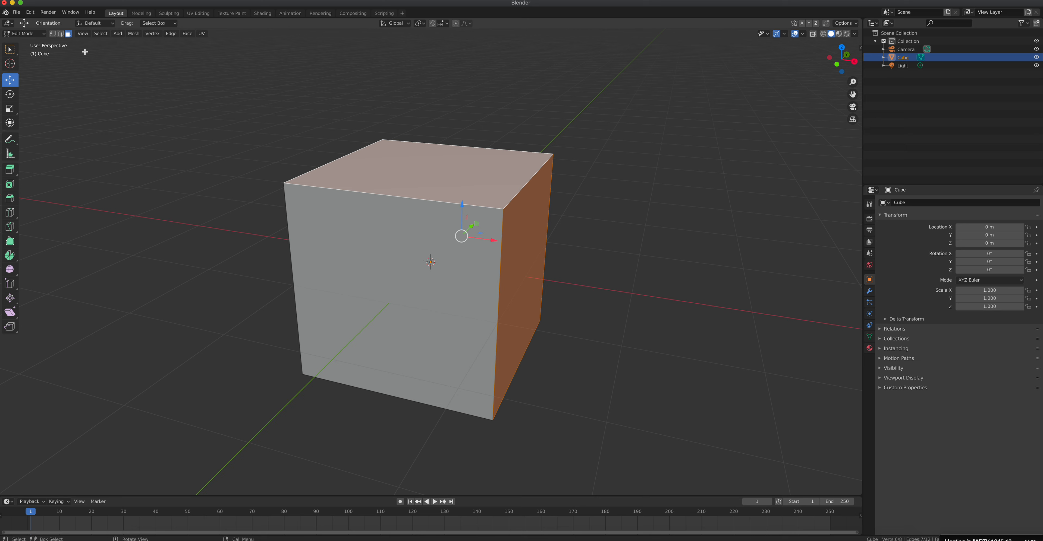
Switch to vertex select mode and select the front face's lower and upper +X vertices, its upper -X vertex, and the upper rear +X vertex.
left_click(52, 34)
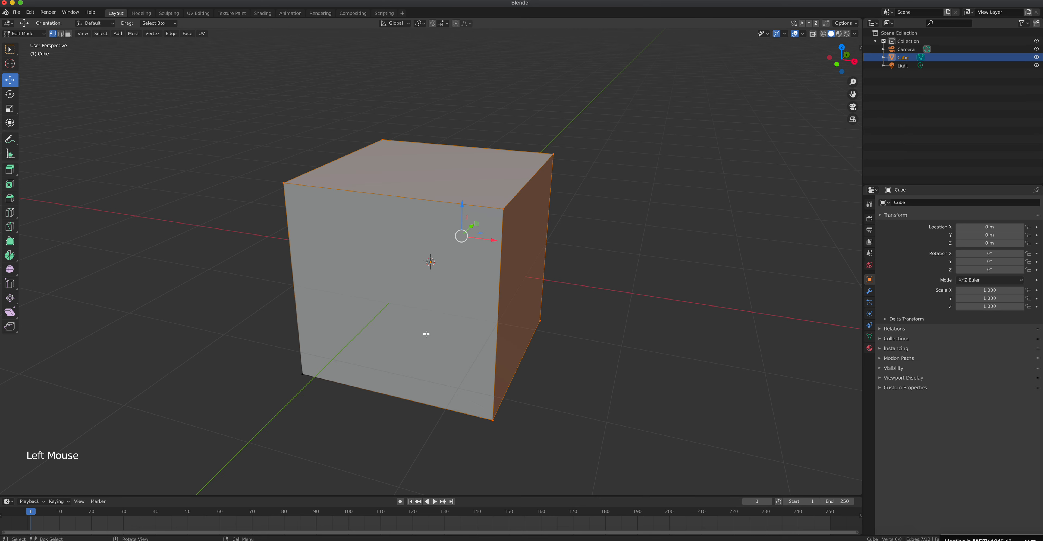
left_click(492, 420)
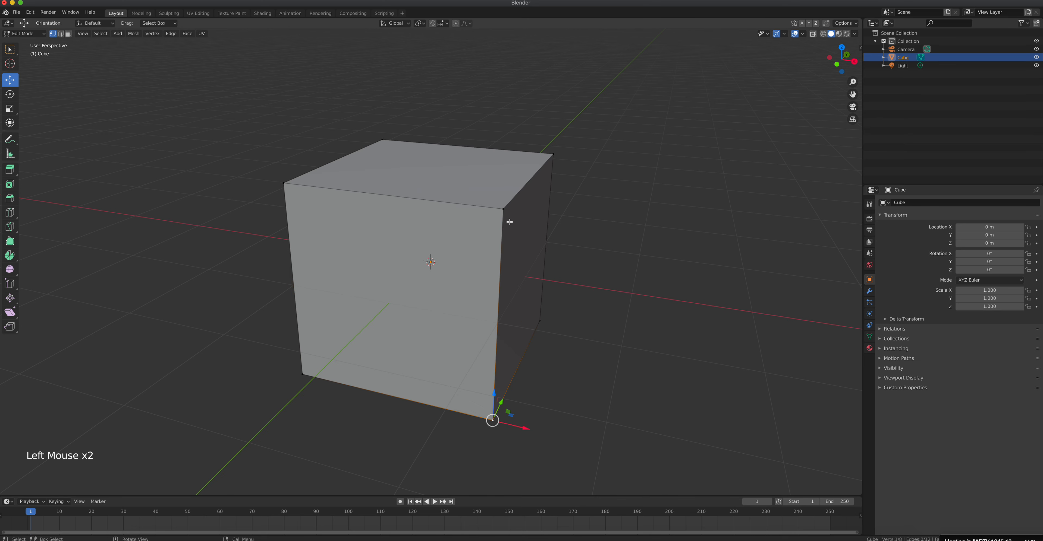
left_click(503, 210, "shift")
left_click(287, 185, "shift")
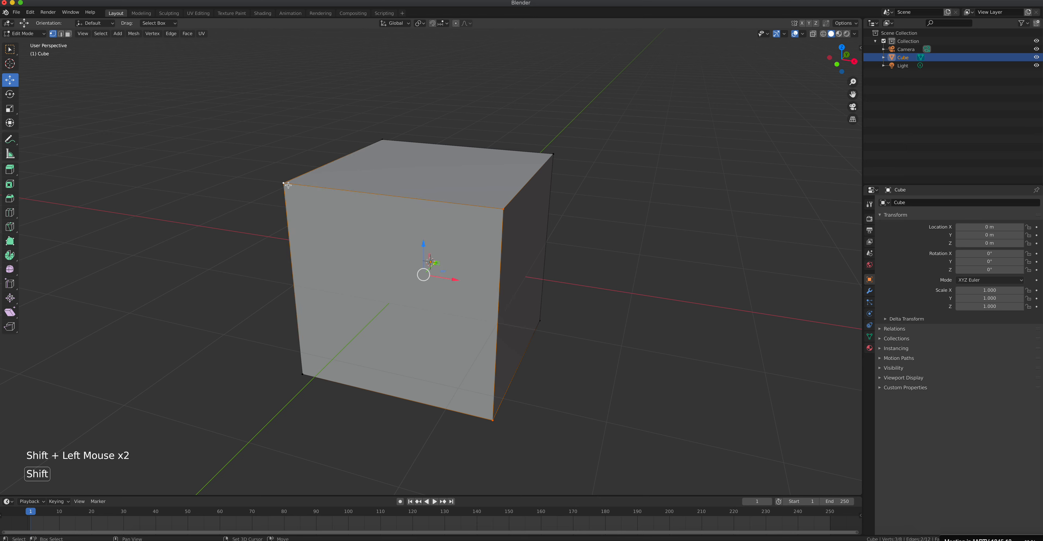
left_click(553, 154, "shift")
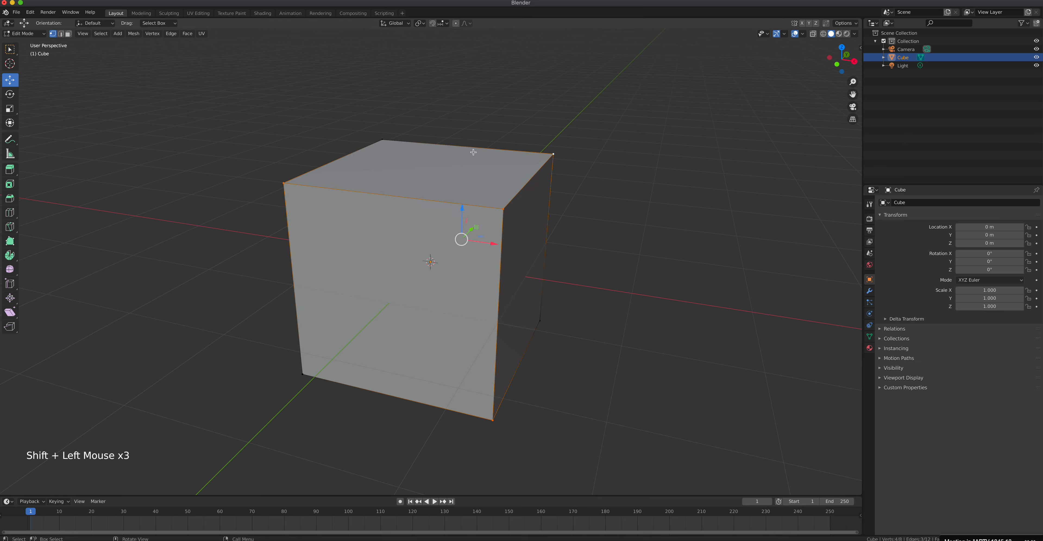
Try scaling the four selected vertices along the X axis with the Scale tool.
left_click(10, 108)
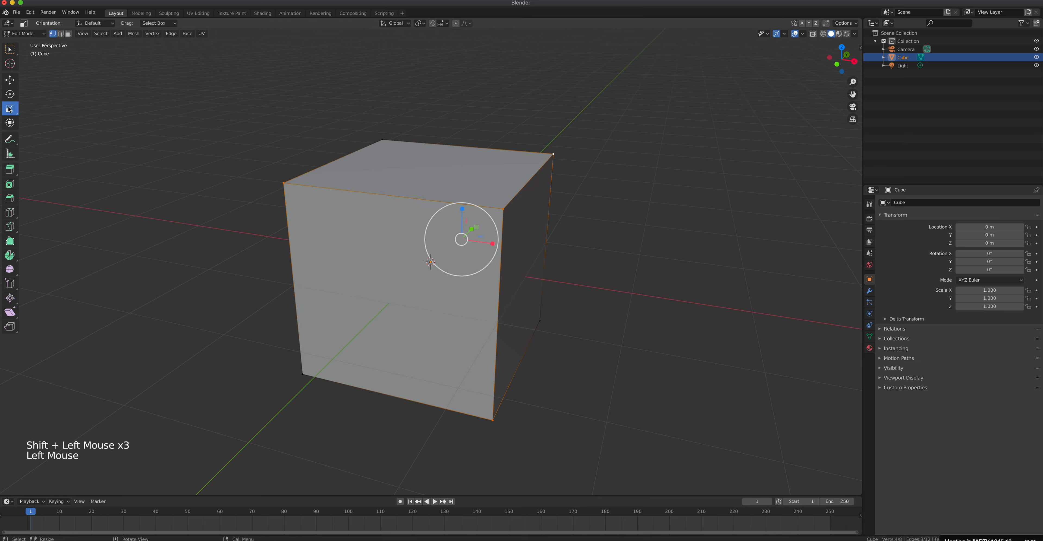
left_click_drag(495, 243, 530, 254)
right_click(530, 254)
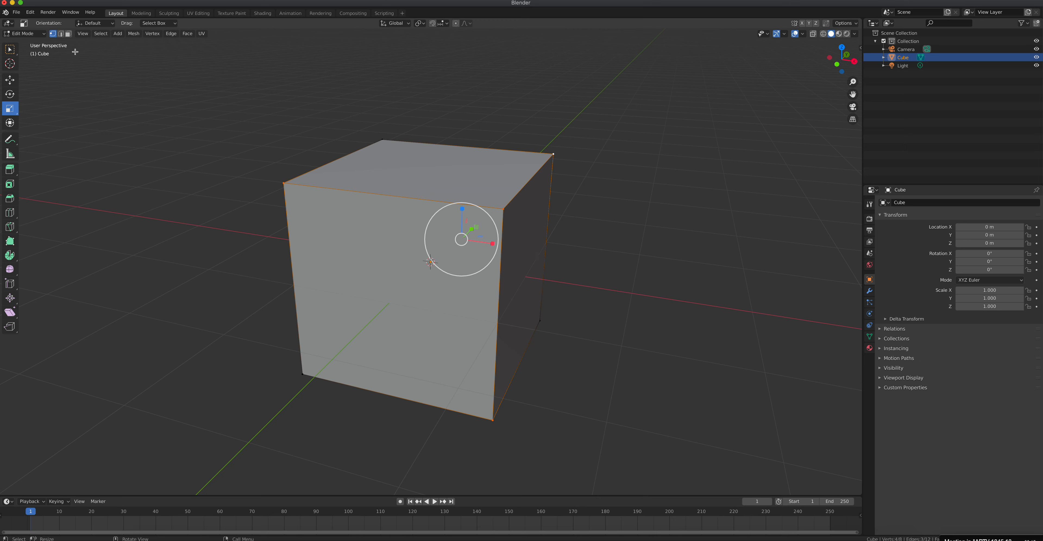
Switch the cube to Object Mode and toggle between the two modes, finishing in Edit Mode.
left_click(43, 34)
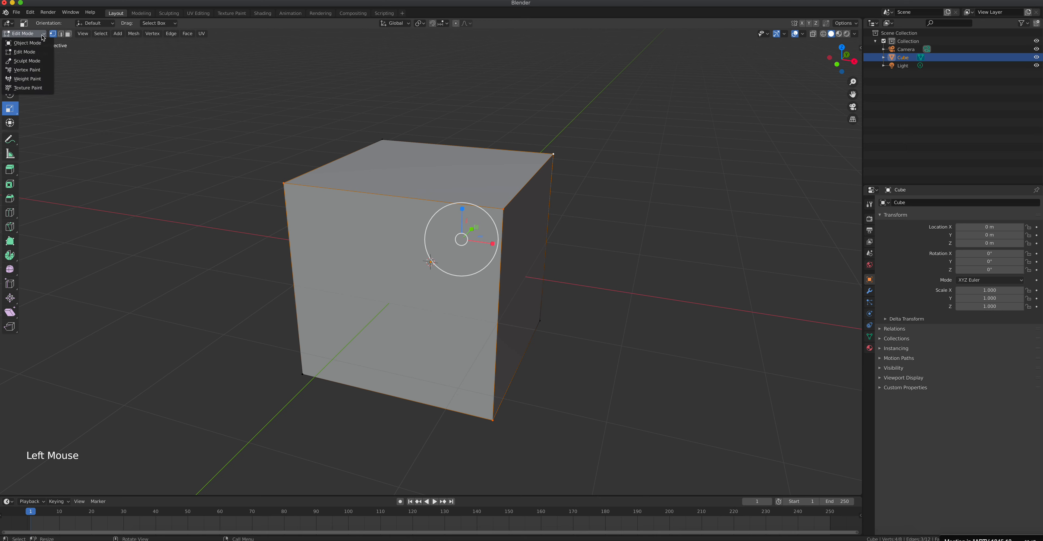
left_click(24, 42)
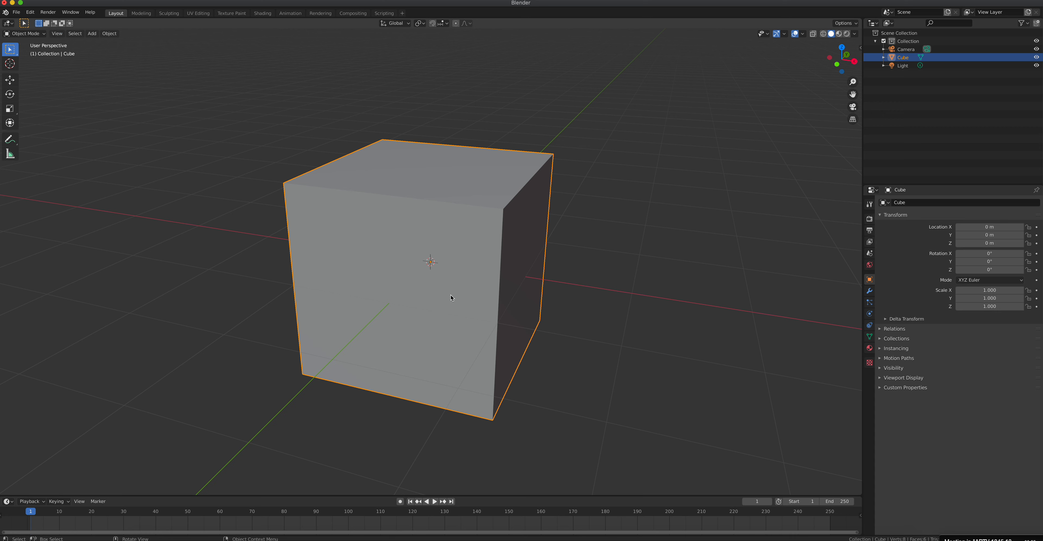
key("Tab")
key("Tab")
key("Tab")
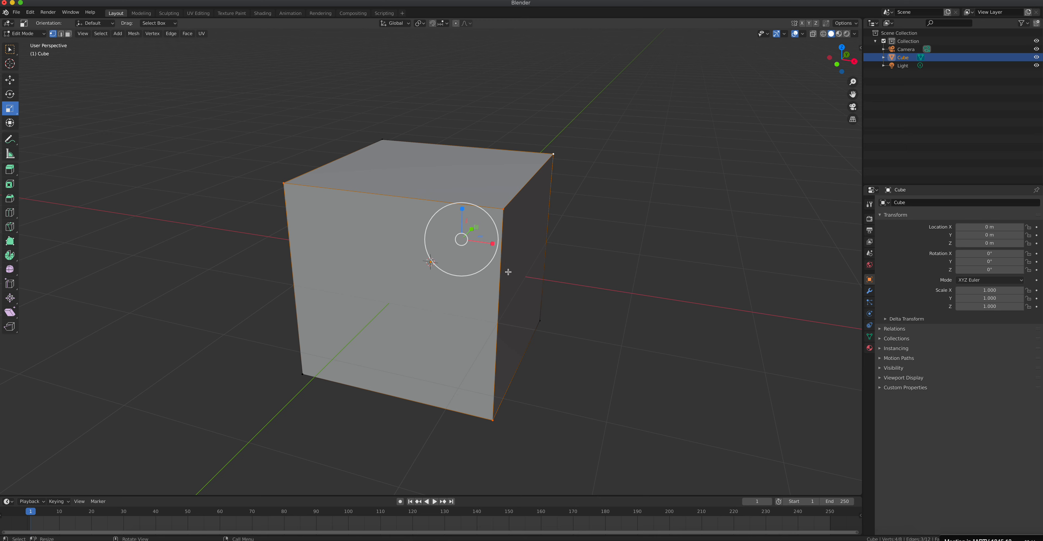
Activate the Select Box tool and select all four vertices of the cube's top face.
left_click(552, 155)
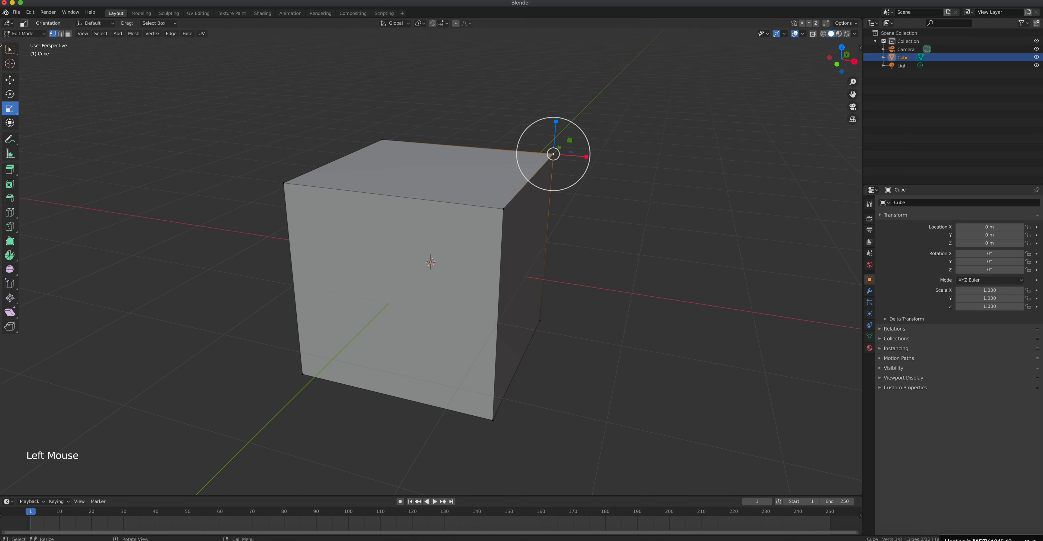
left_click(12, 51)
double_click(396, 149)
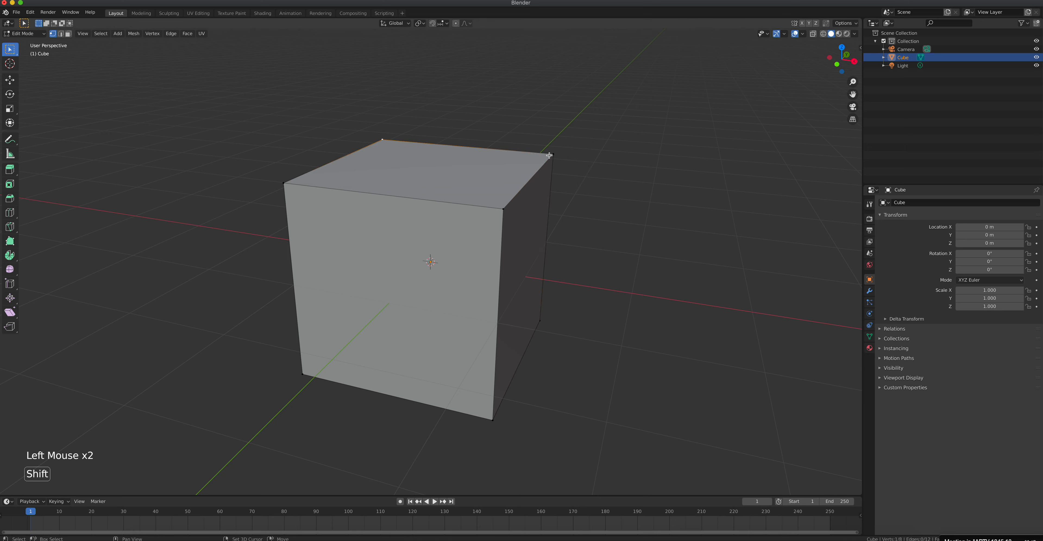
left_click(526, 160, "shift")
left_click(505, 212, "shift")
left_click(283, 184, "shift")
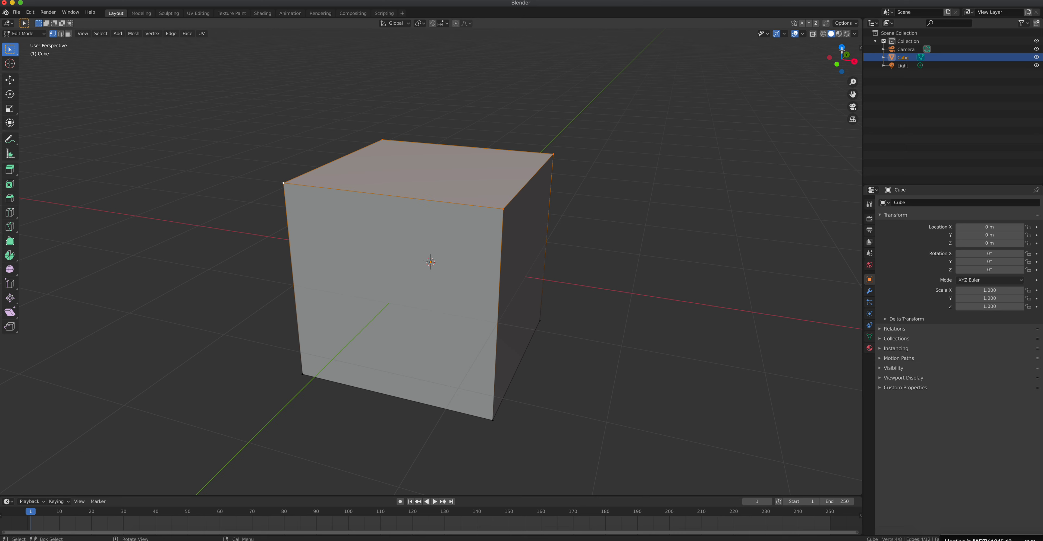
View the cube in wireframe shading, return to solid shading, and toggle X-ray on and off twice.
left_click(824, 35)
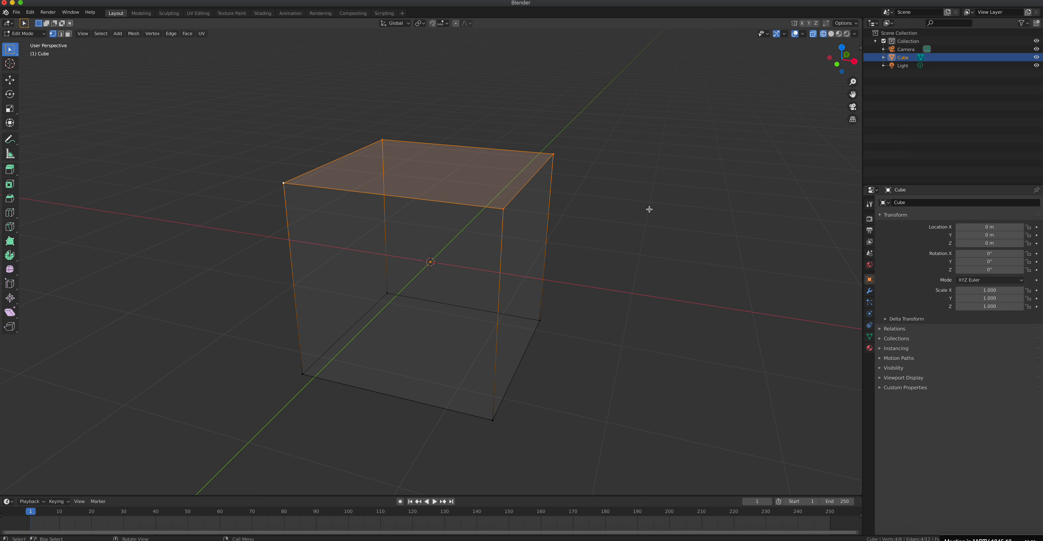
left_click(830, 35)
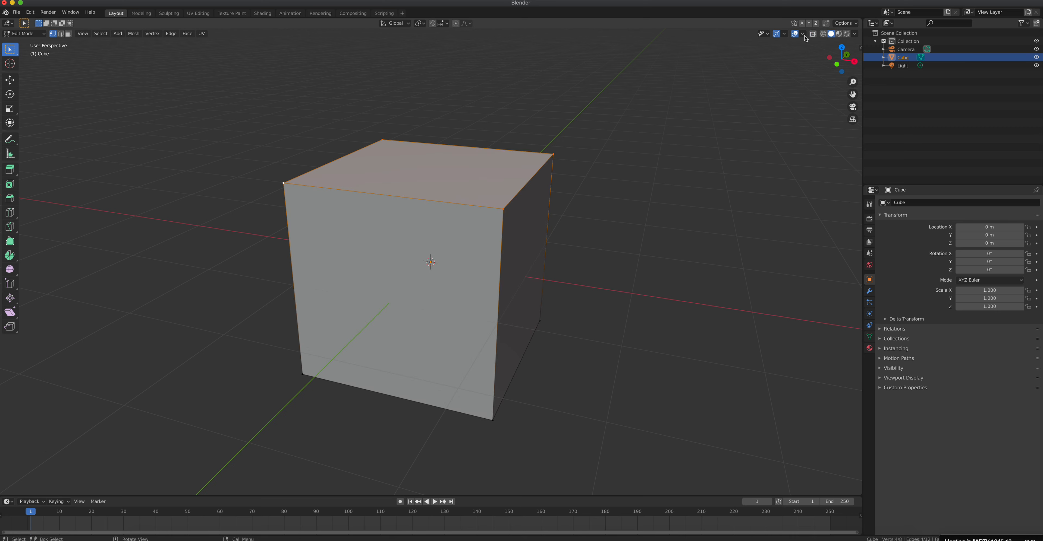
left_click(814, 35)
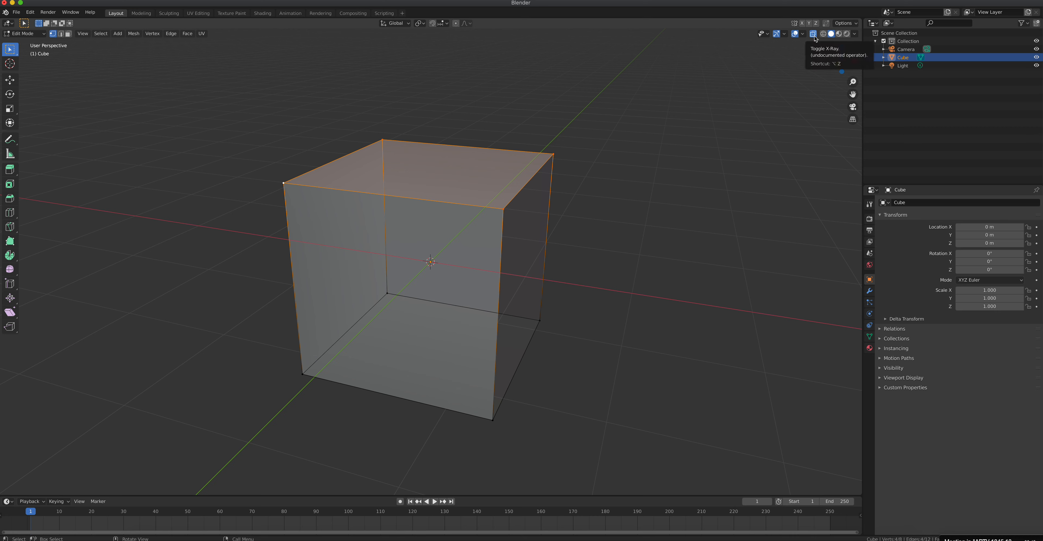
left_click(814, 35)
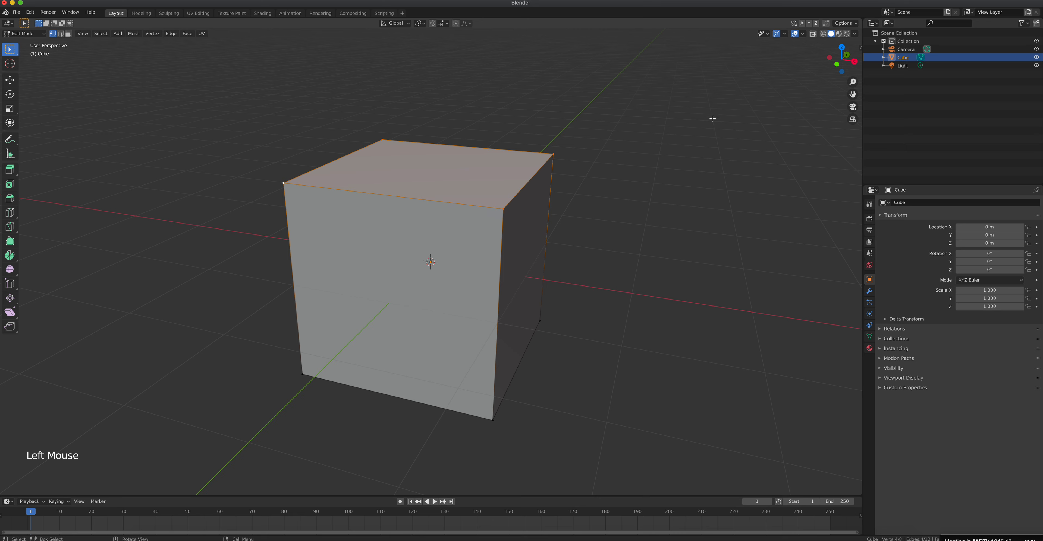
left_click(813, 35)
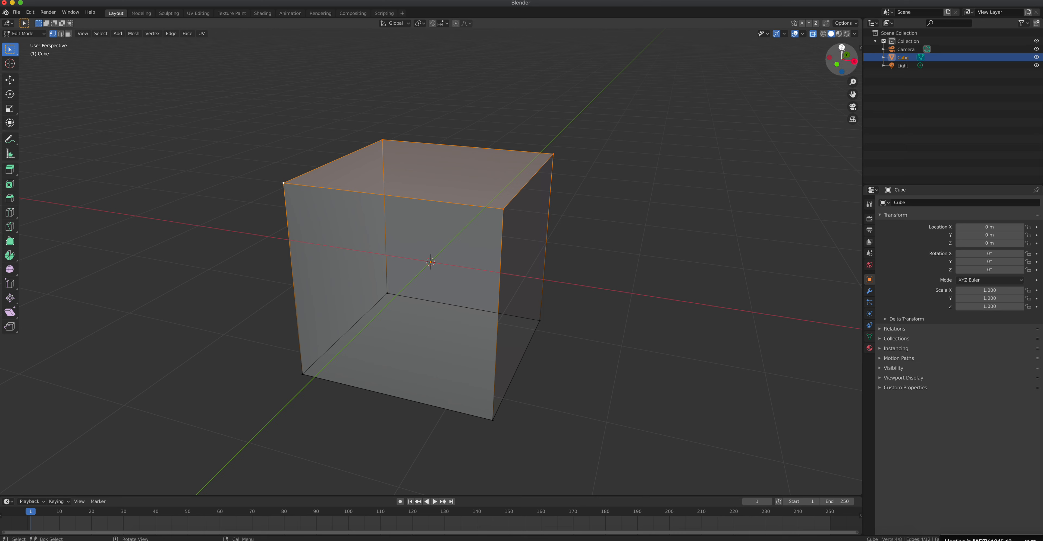
left_click(814, 34)
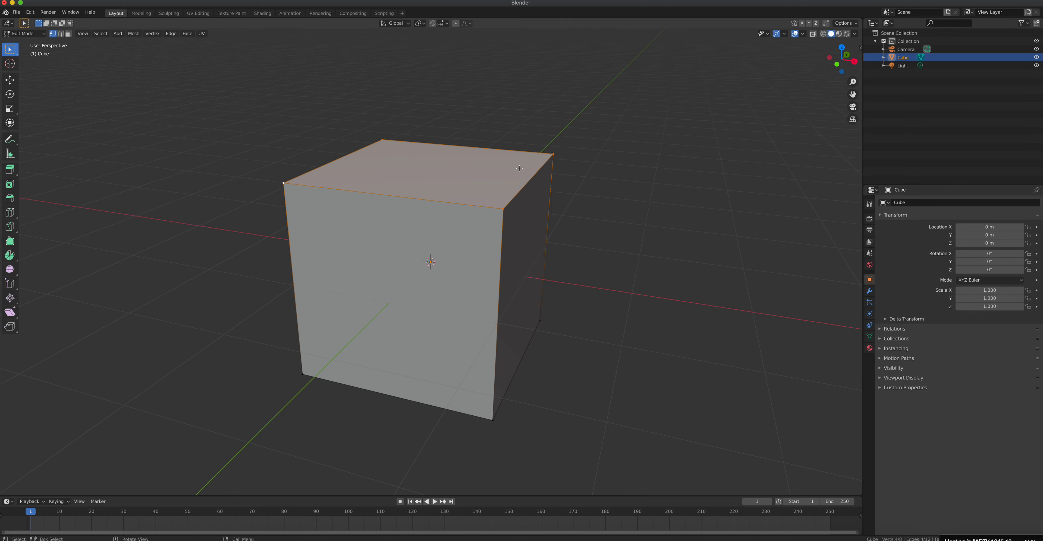
Scale the four top vertices inward so the cube tapers into a pyramid with a small flat top.
middle_click_drag(467, 213, 489, 245)
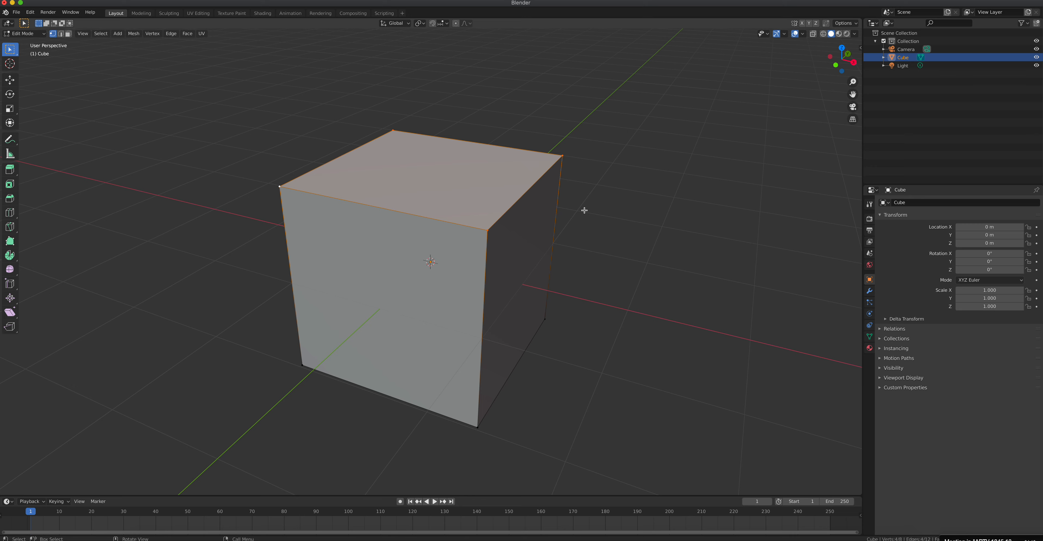
key("s")
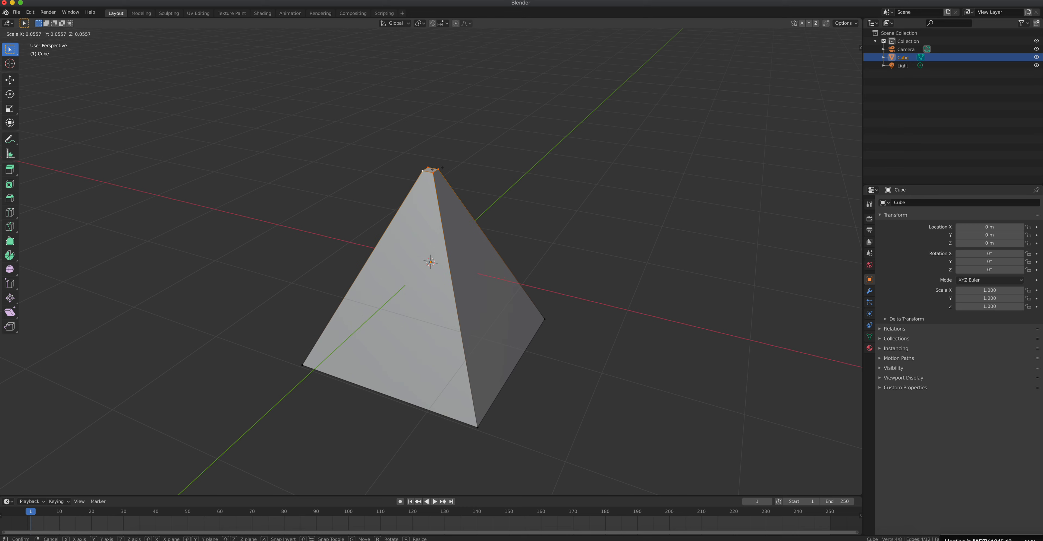
left_click(450, 175)
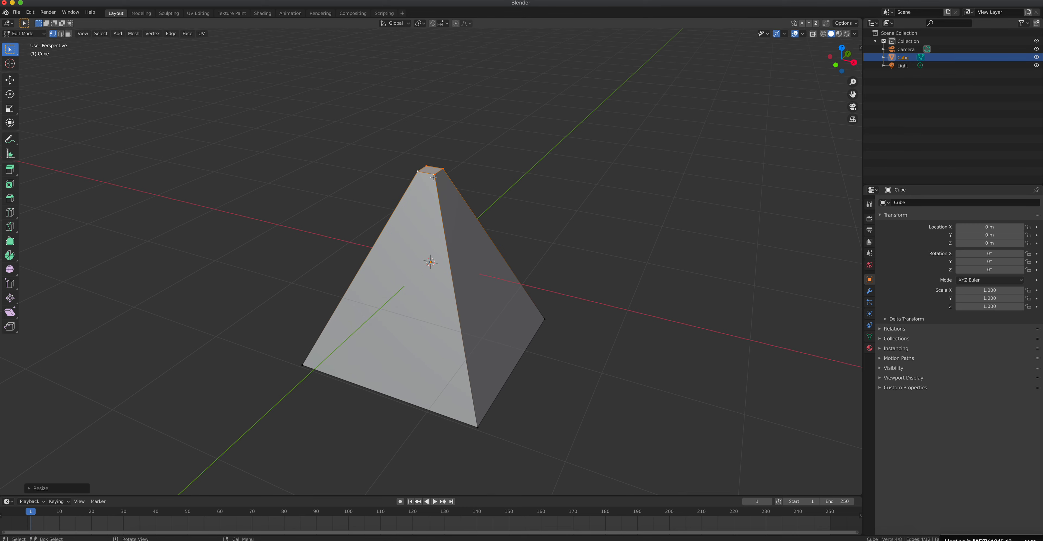
Scale the pyramid's small top face down again until it nearly forms a point.
scroll(433, 177, "up", 3)
middle_click_drag(440, 171, 465, 263, "shift")
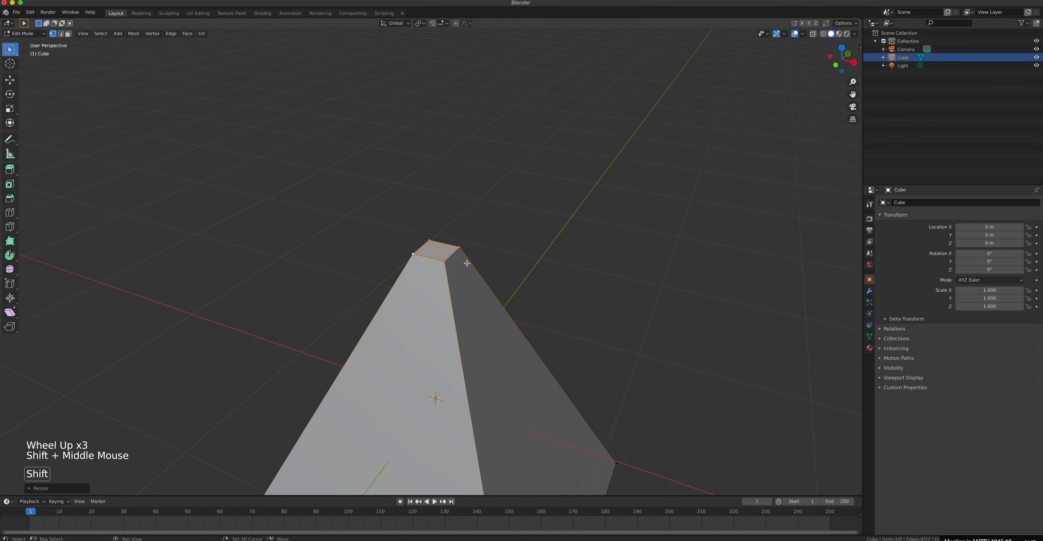
scroll(465, 263, "up", 6)
scroll(465, 260, "up", 2)
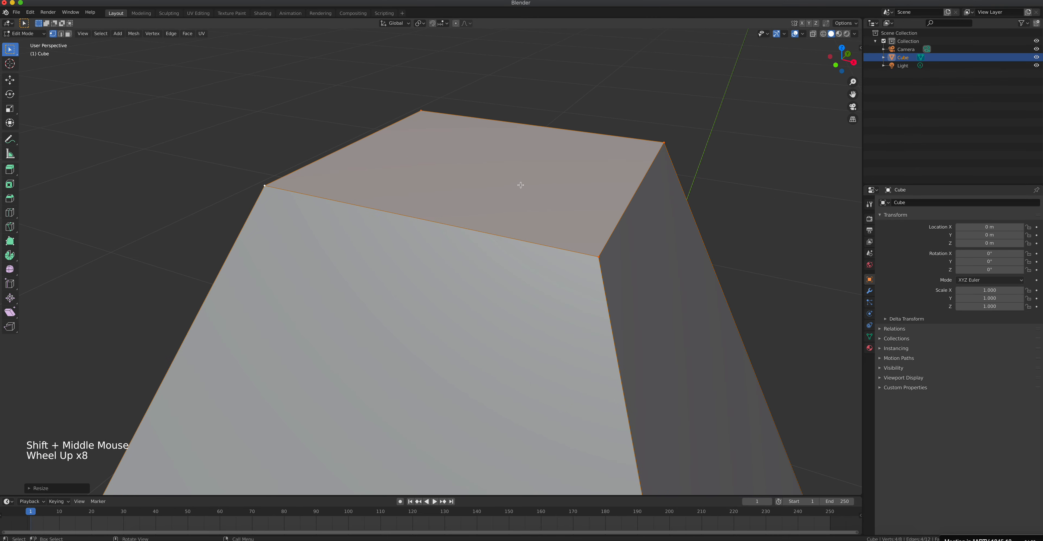
key("s")
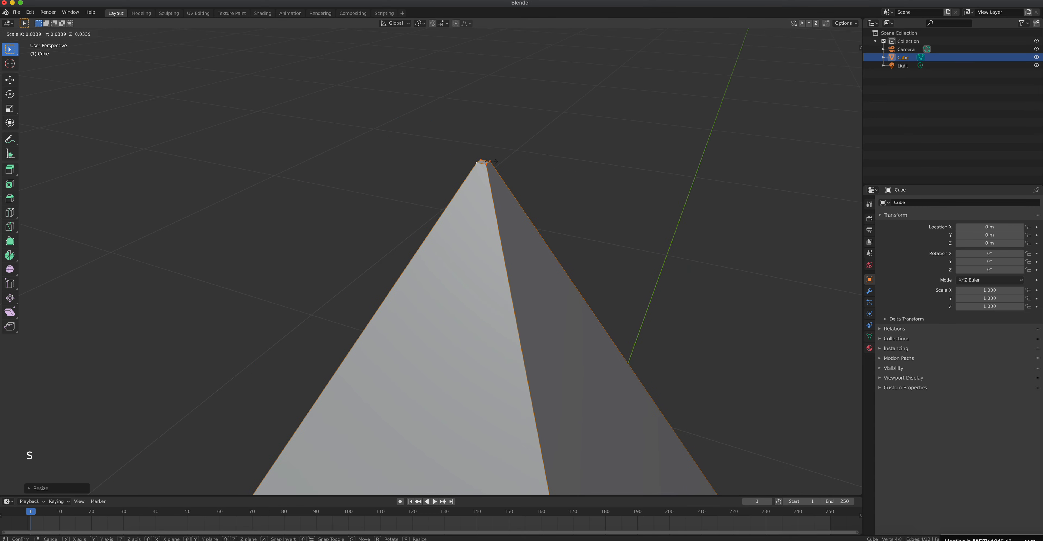
left_click(479, 151)
Examine the pyramid's tip up close and undo both scalings of the top vertices.
scroll(479, 151, "up", 4)
scroll(477, 148, "down", 2)
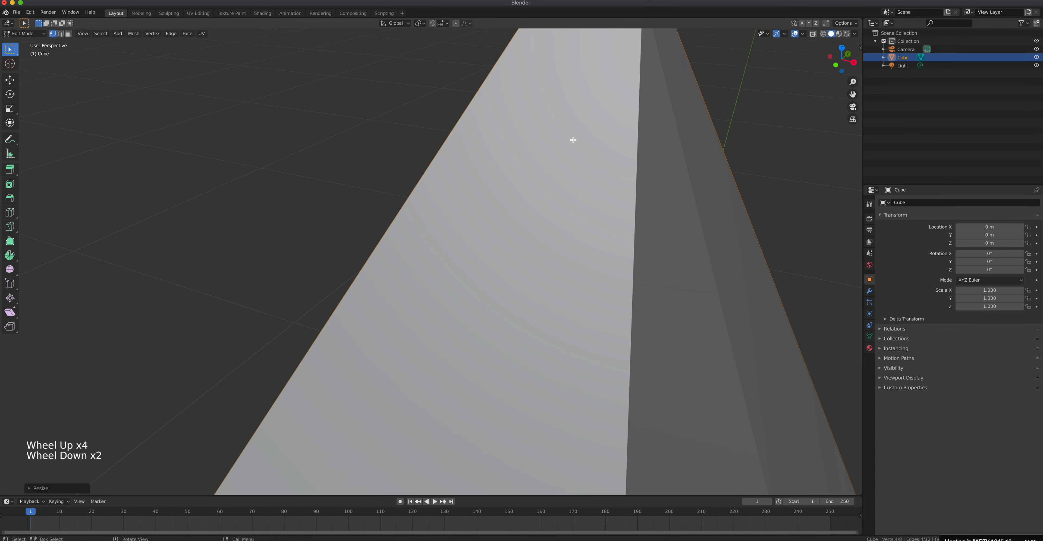
middle_click_drag(478, 149, 545, 206, "shift")
scroll(545, 206, "down", 1, "shift")
scroll(539, 221, "down", 7)
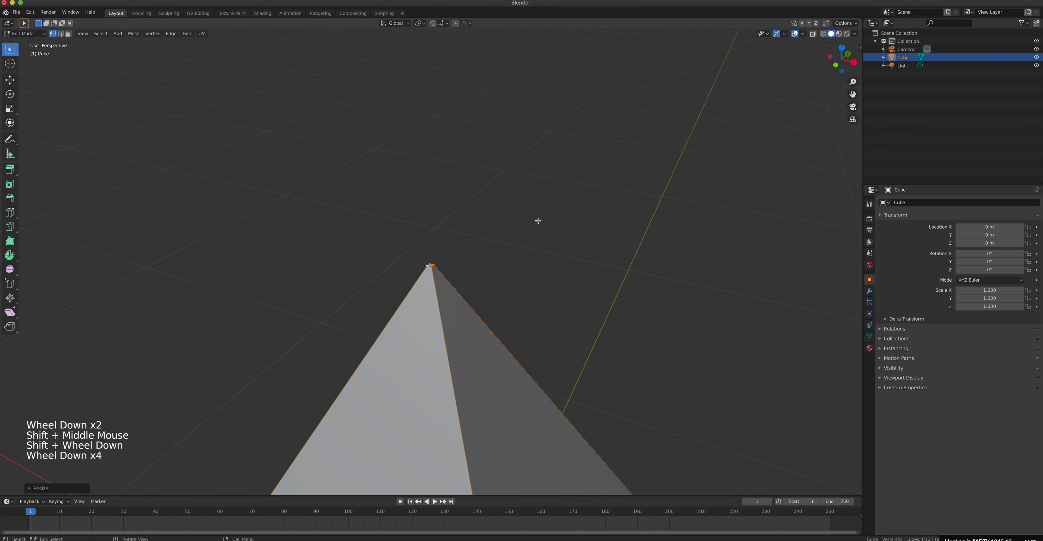
scroll(522, 247, "down", 4)
middle_click_drag(486, 320, 495, 159, "shift")
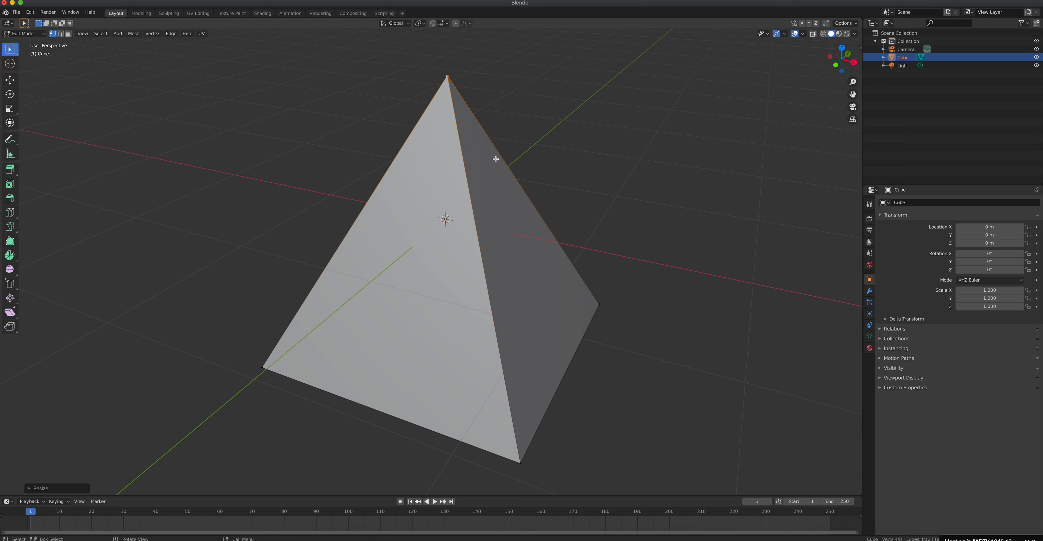
key("super+z")
key("super+z")
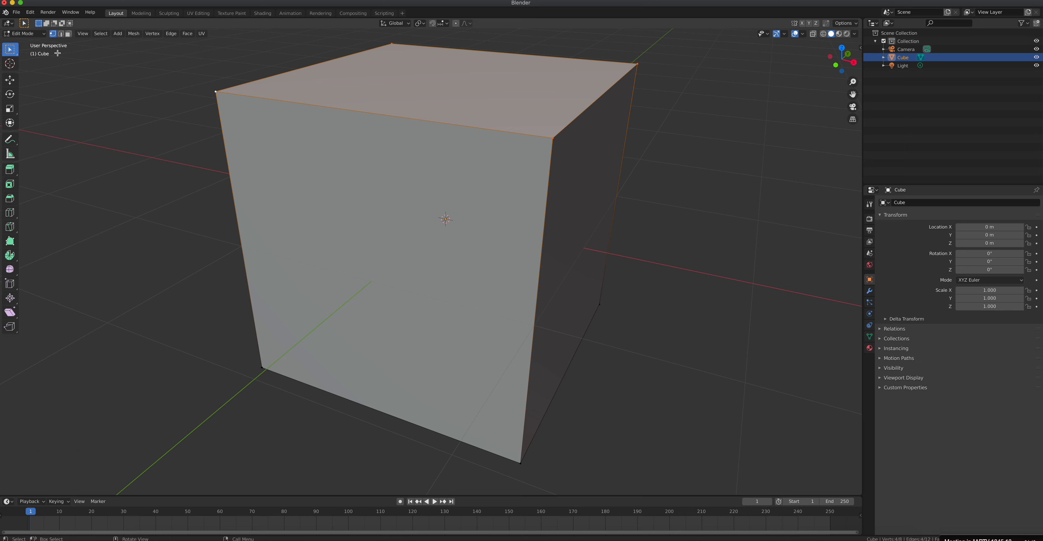
Switch to edge select mode and select all four edges around the cube's top face.
left_click(61, 34)
double_click(268, 74)
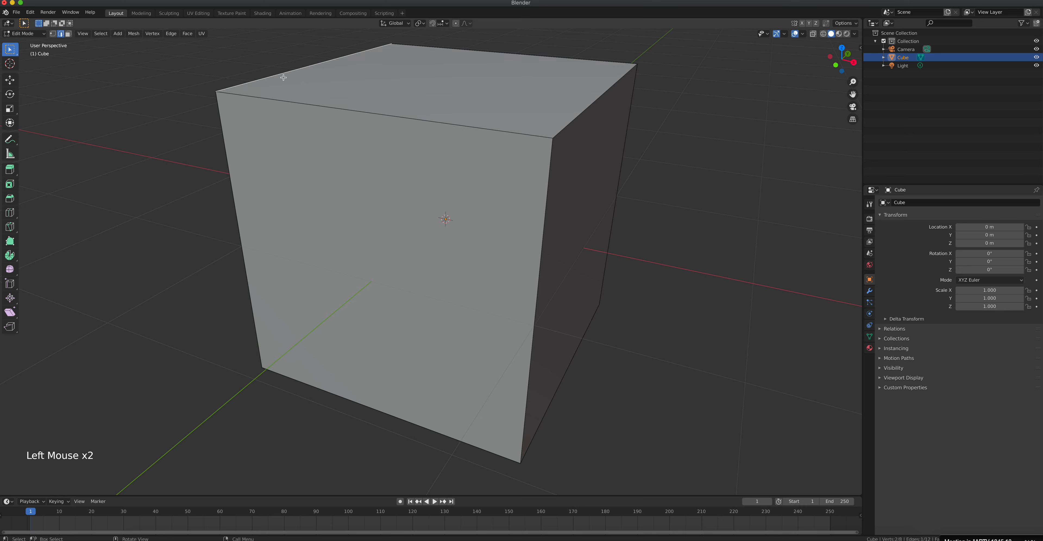
left_click(330, 107, "shift")
left_click(590, 115, "shift")
left_click(595, 62, "shift")
Try scaling the four selected top edges inward into a pyramid shape, and undo the scaling.
key("s")
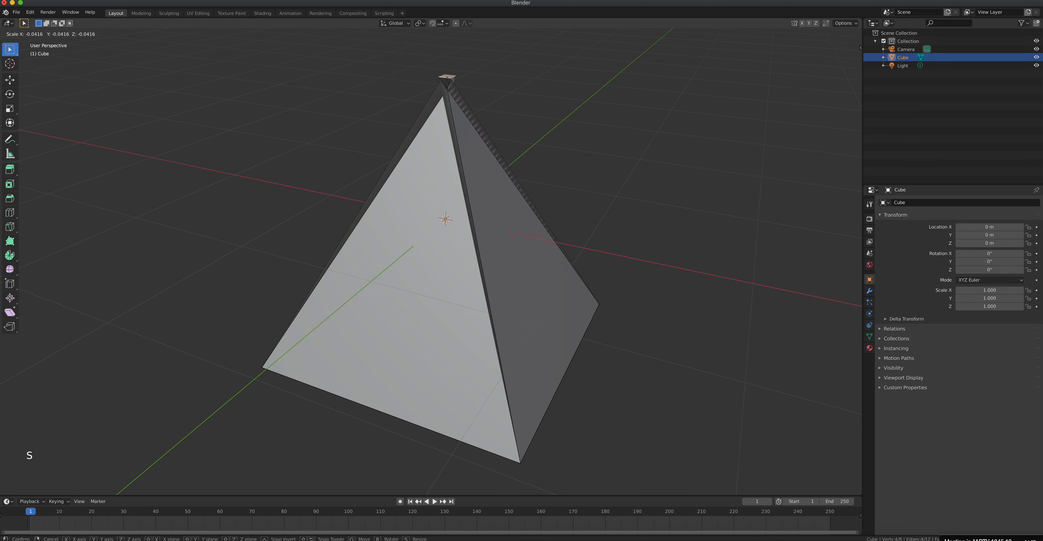
left_click(496, 91)
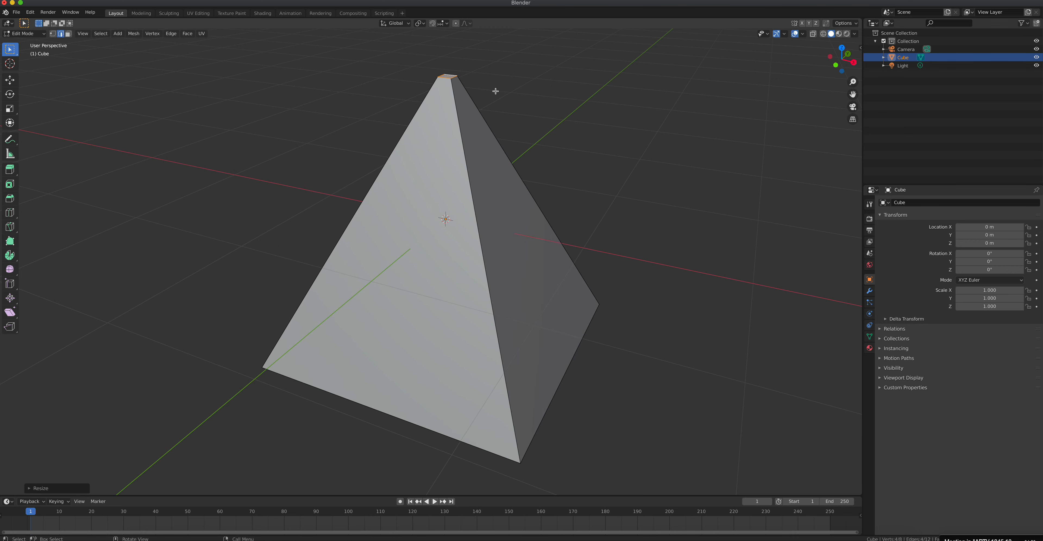
key("super+z")
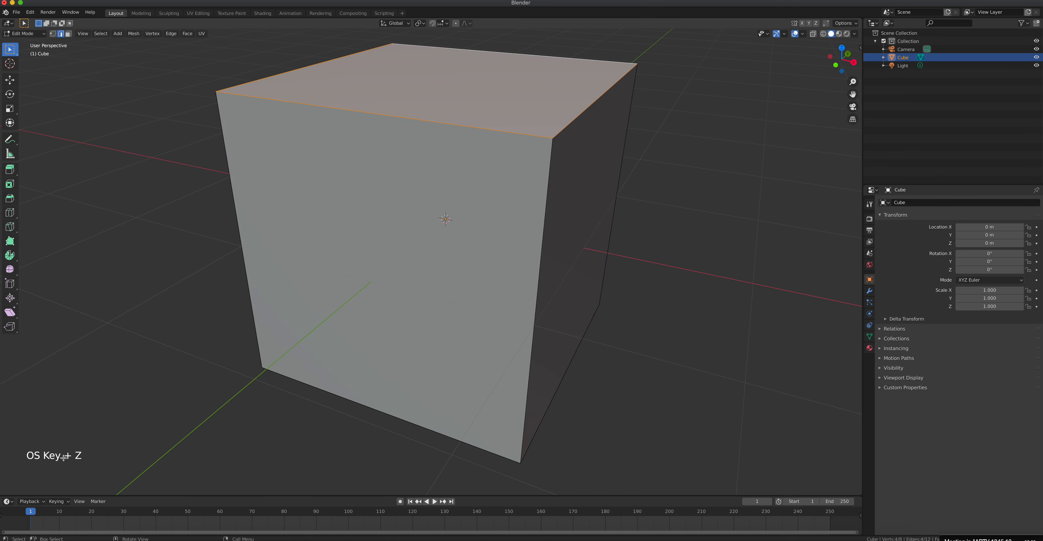
key("super")
key("super")
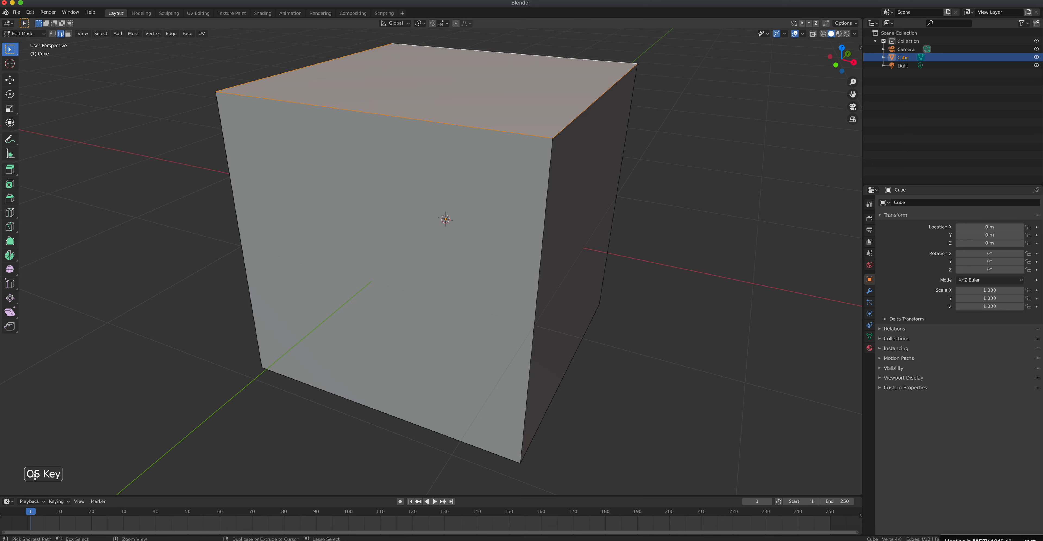
key("super")
key("super")
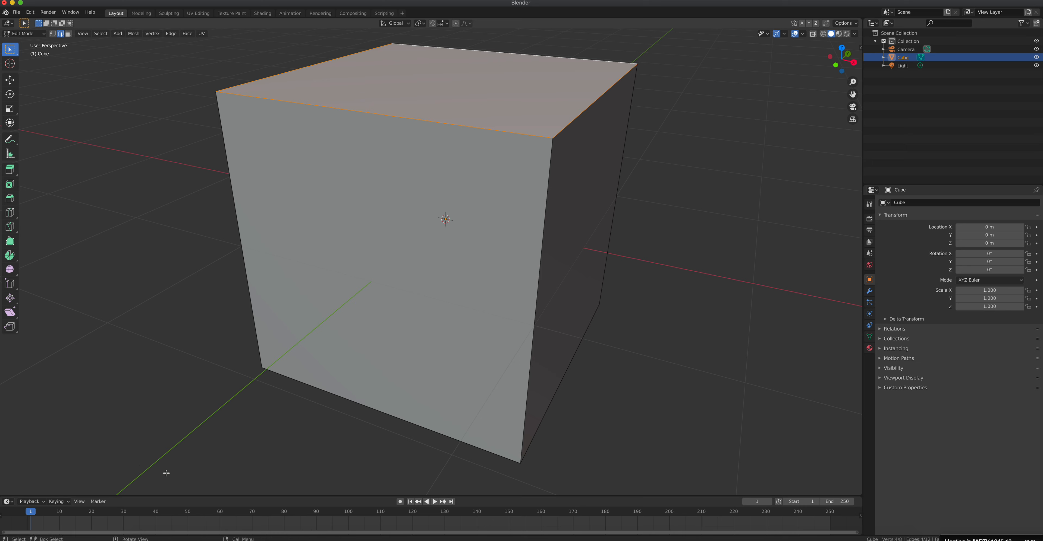
Switch to face select mode and select the cube's top face.
key("super")
key("super")
key("3")
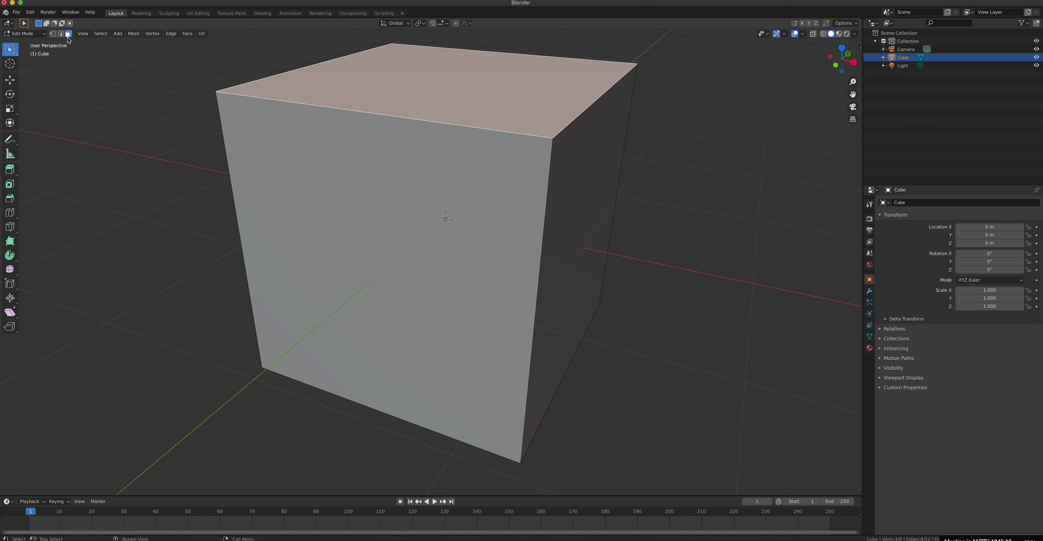
left_click(433, 75)
left_click(461, 178)
left_click(502, 95)
Try scaling the cube's top face down almost to a point to form a pyramid, and undo the scaling.
key("s")
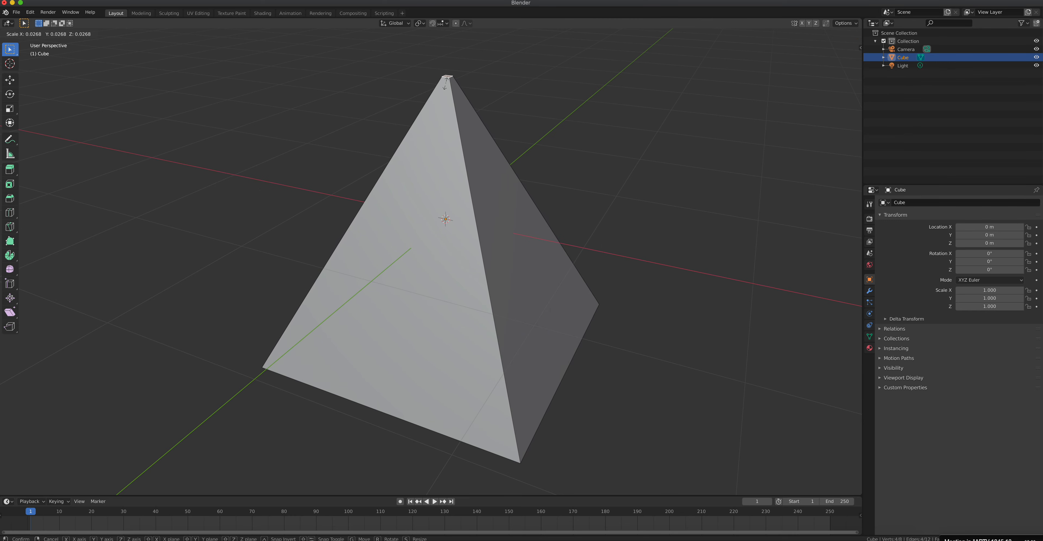
left_click(385, 239)
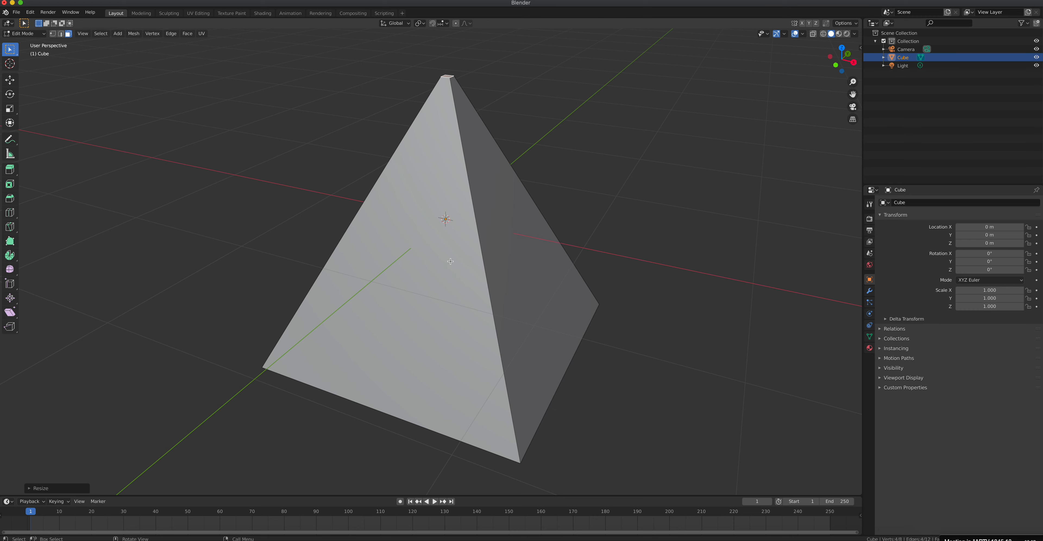
middle_click_drag(476, 211, 482, 217, "shift")
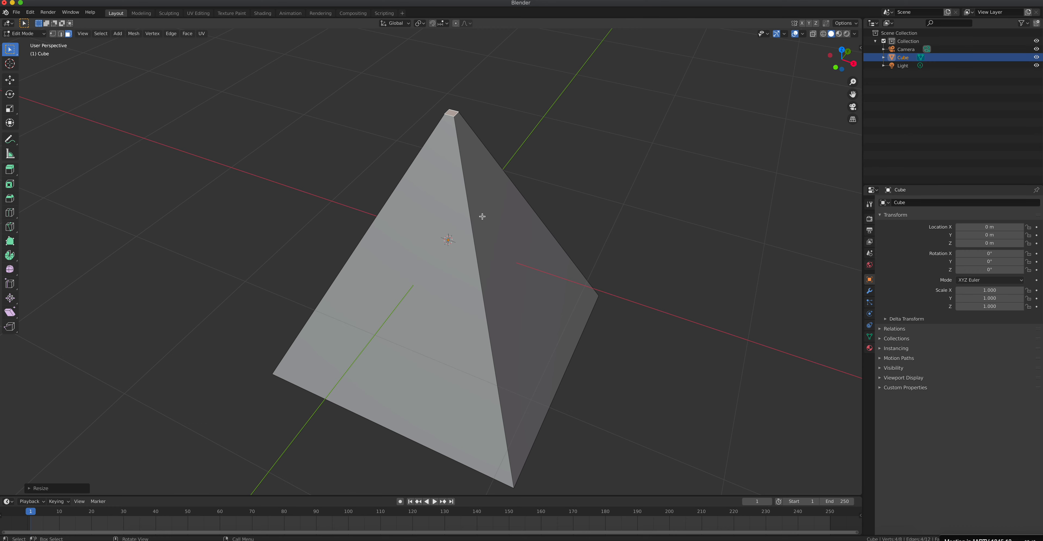
key("super+z")
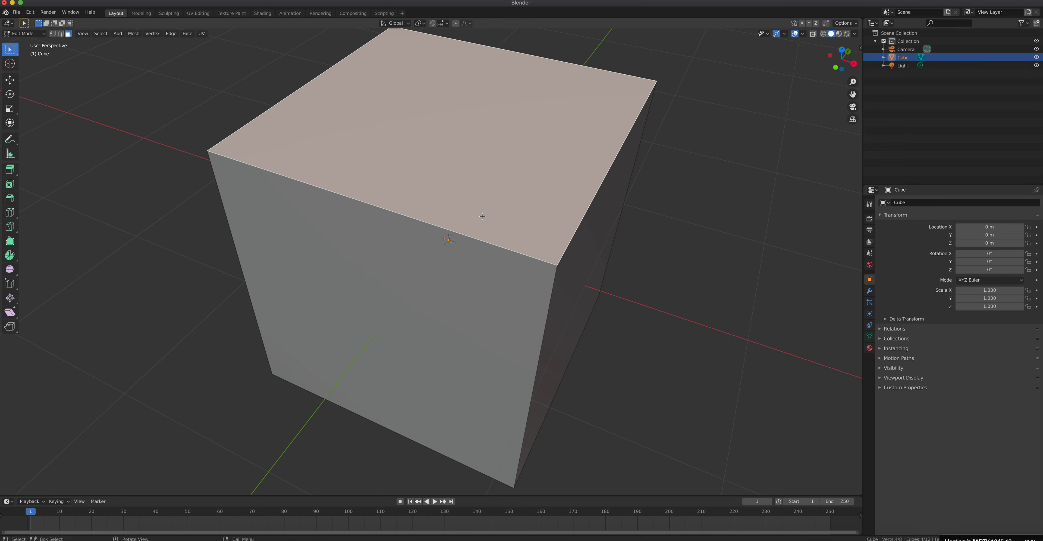
scroll(482, 217, "up", 2)
scroll(482, 216, "down", 4)
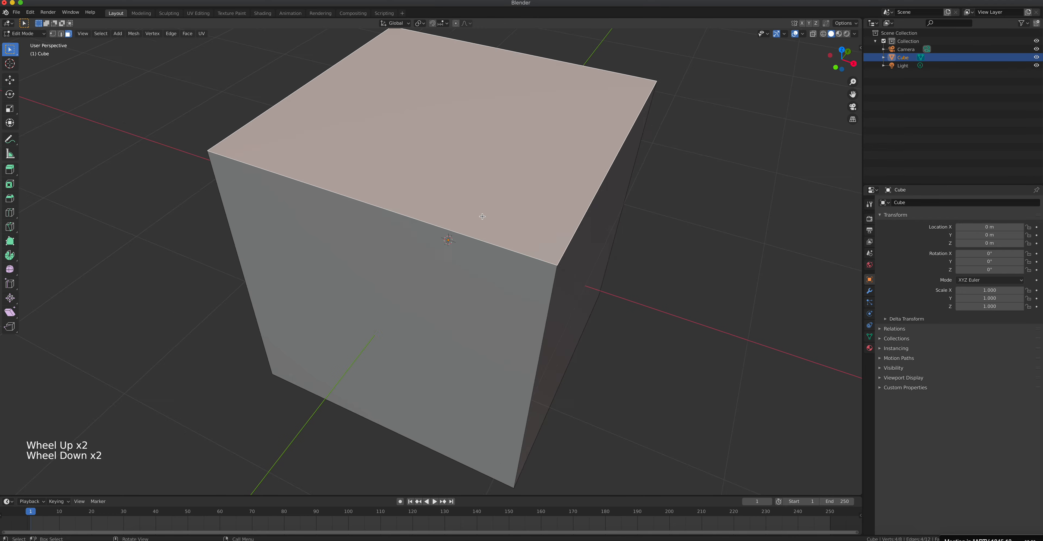
Try extruding the cube's top face upward about 1 m, and undo the extrusion.
middle_click_drag(494, 265, 487, 240)
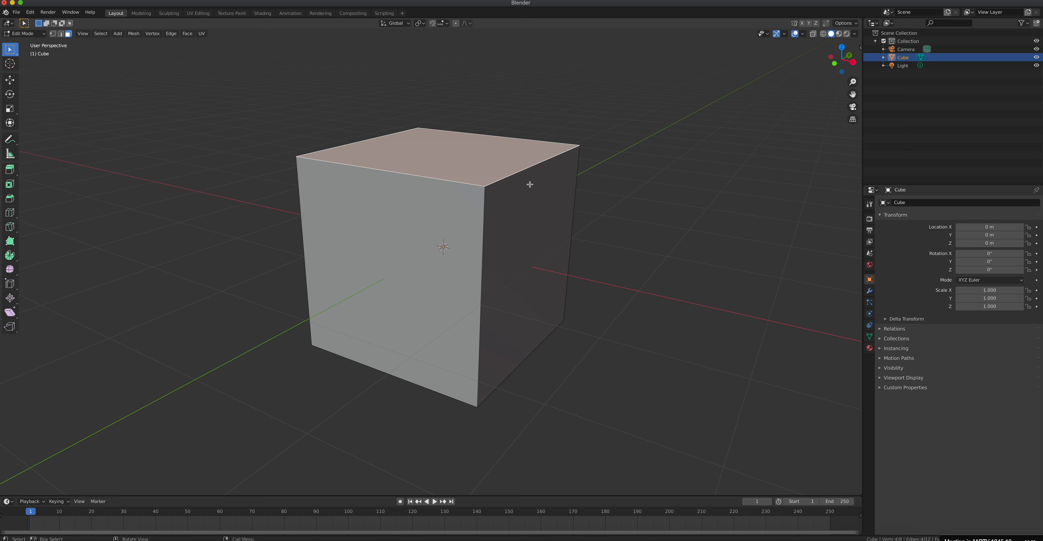
key("shift")
middle_click_drag(541, 219, 532, 258, "shift")
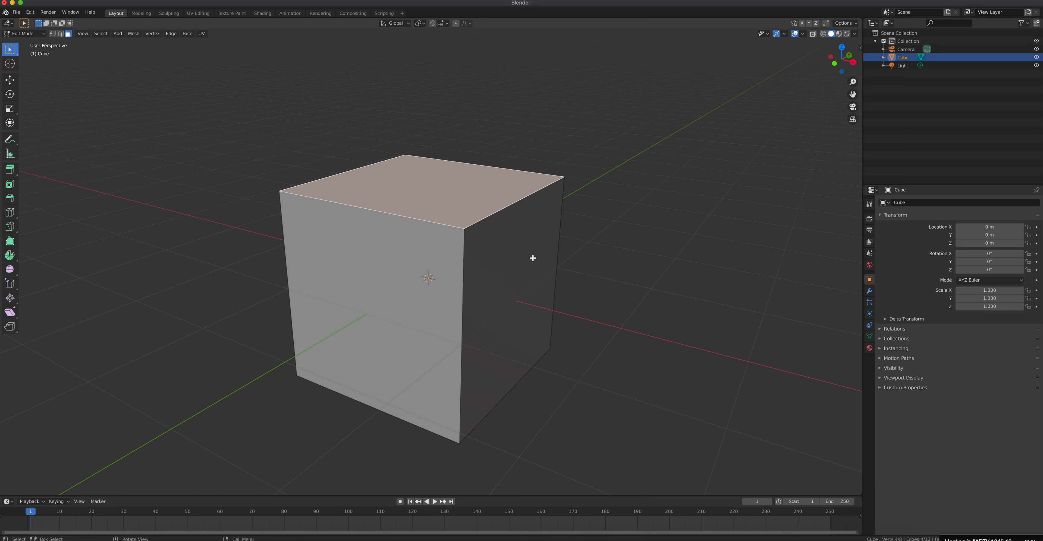
left_click(434, 180)
left_click(433, 187)
key("e")
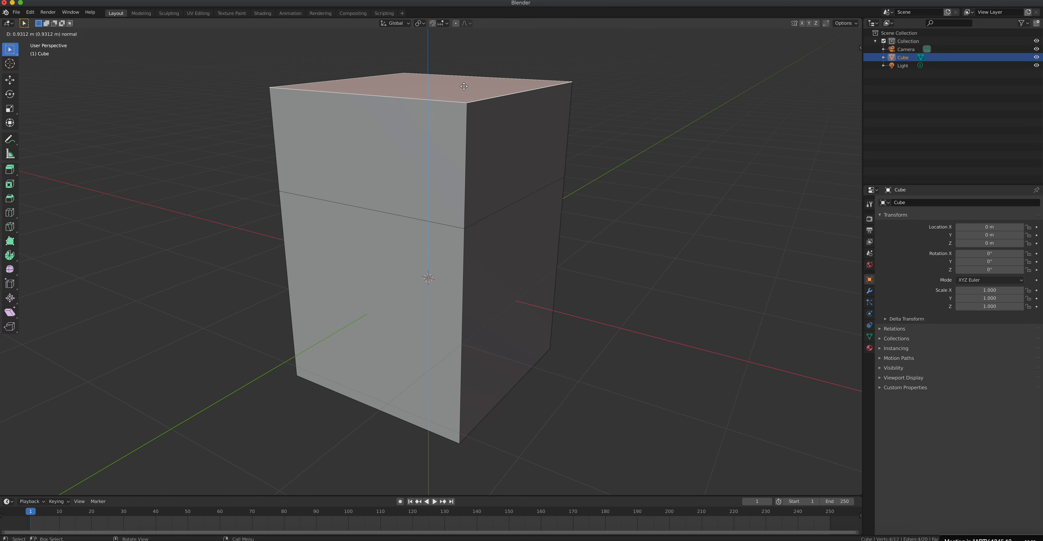
left_click(464, 81)
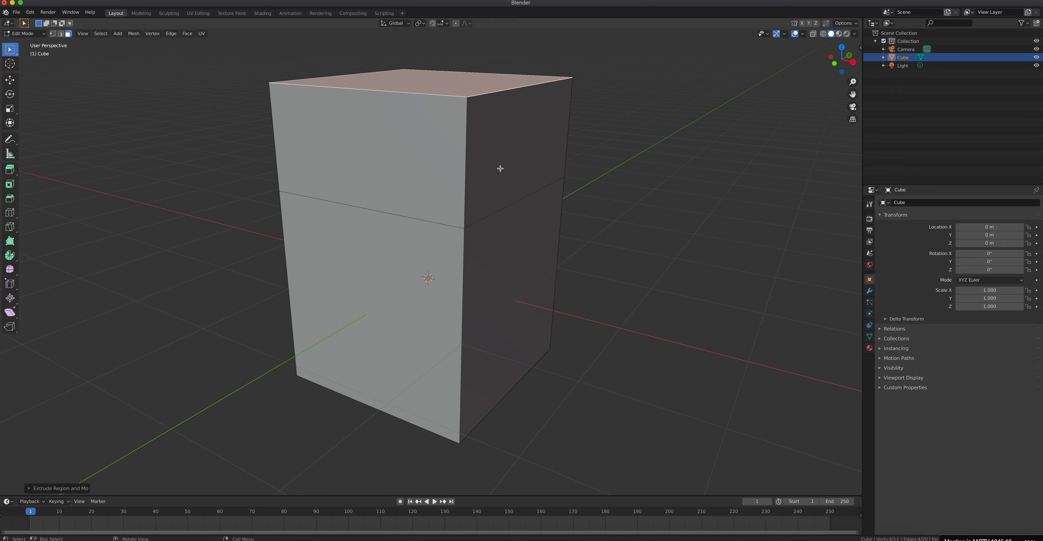
scroll(466, 259, "down", 3)
mouse_move(466, 261)
middle_mouse_down()
mouse_move(482, 284)
mouse_move(471, 272)
middle_mouse_up()
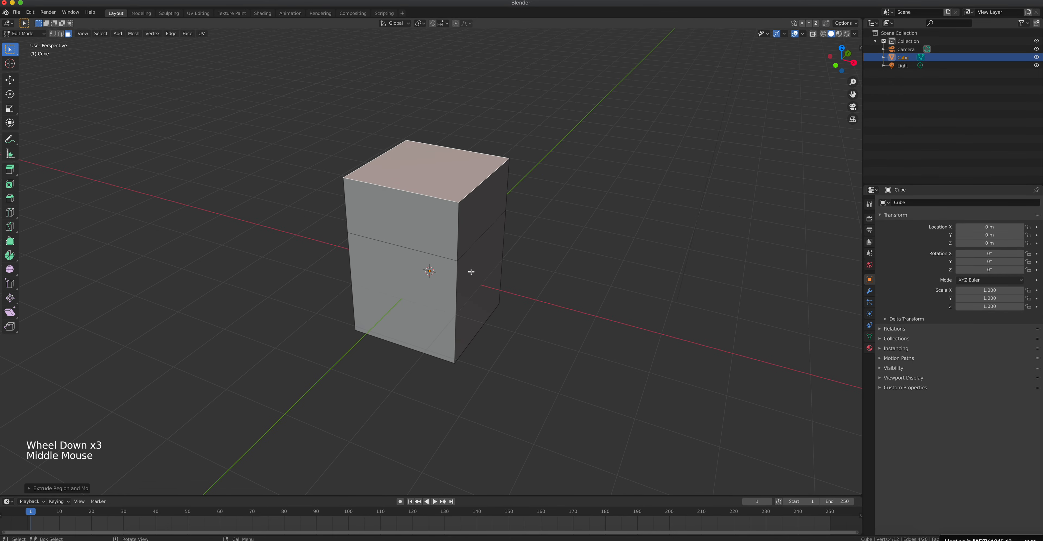
key("super+z")
key("super+z")
left_click(451, 244)
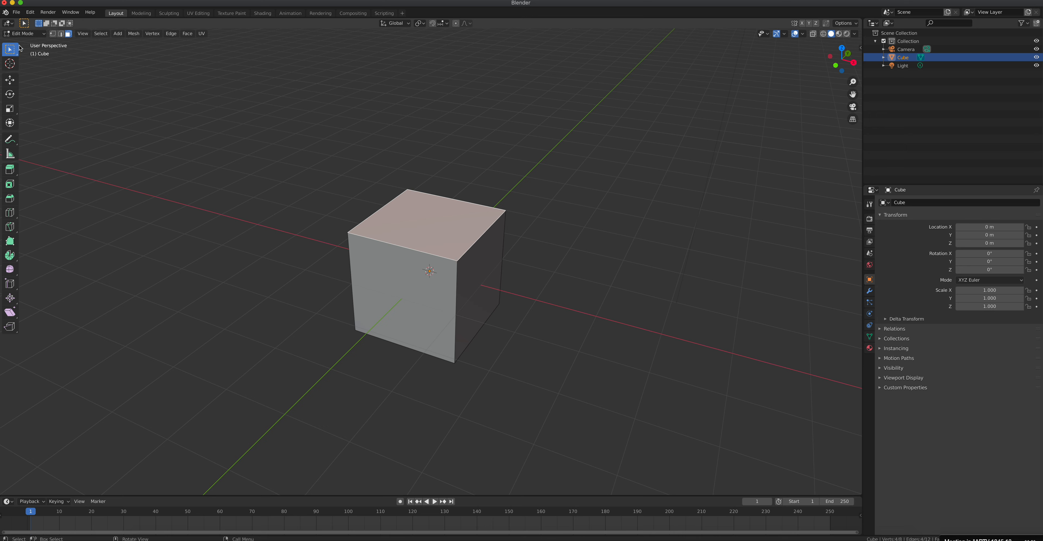
Switch the cube to Object Mode and back to Edit Mode to compare the tools available in each.
left_click(24, 34)
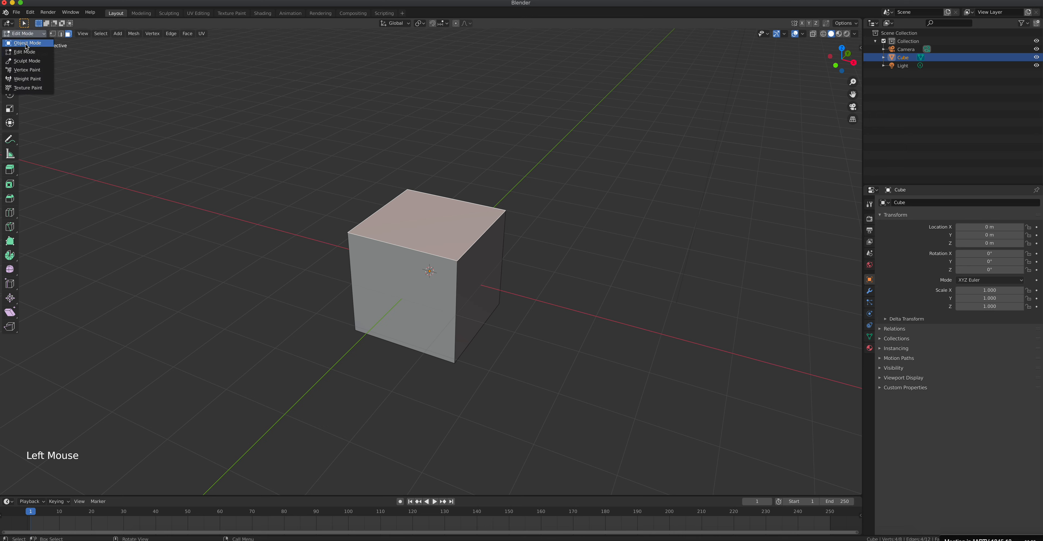
left_click(27, 43)
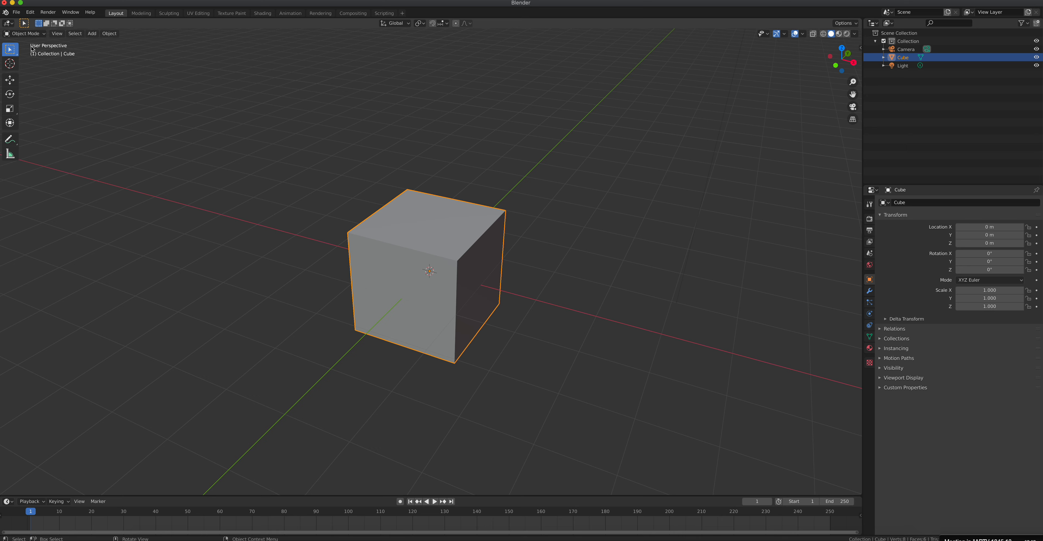
left_click(24, 34)
left_click(25, 51)
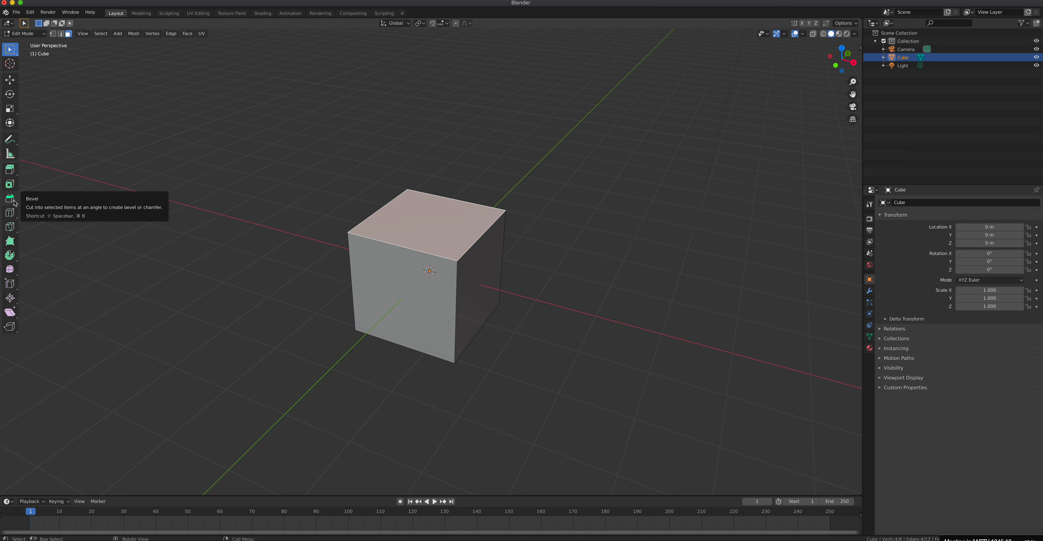
Extrude the cube's top face upward by about one cube height with the Extrude Region tool.
left_click(10, 173)
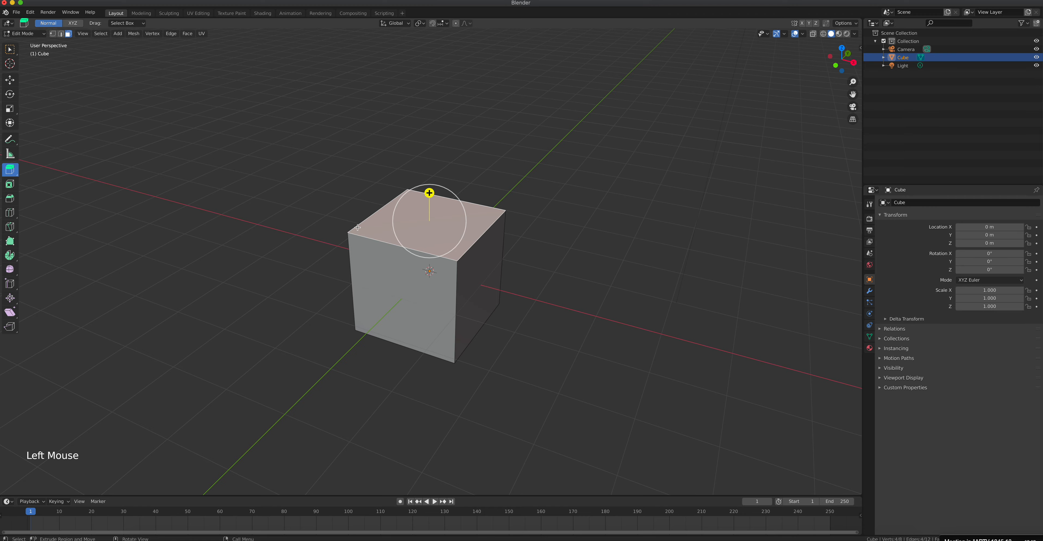
middle_click_drag(372, 225, 439, 199)
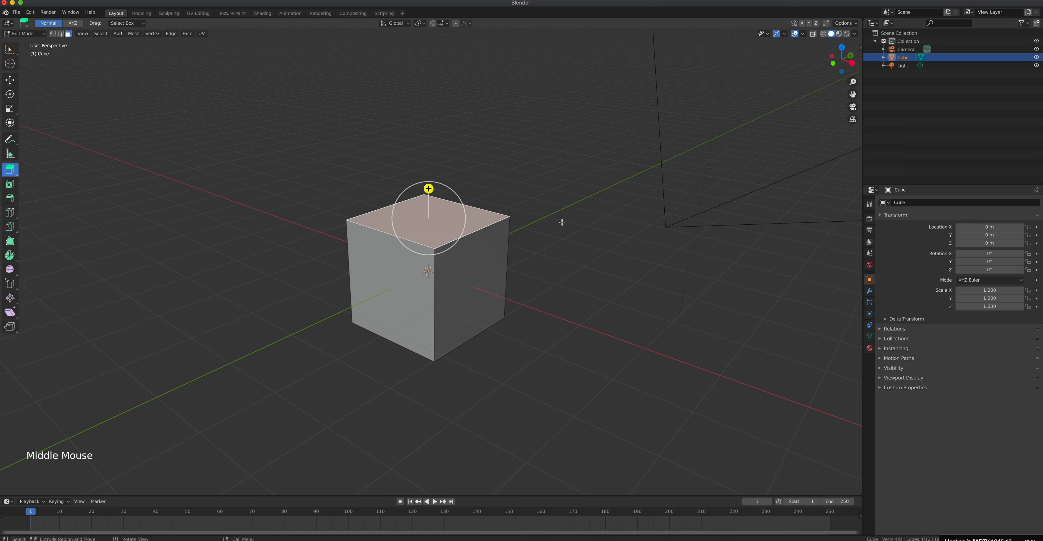
left_click(428, 188)
left_click_drag(428, 187, 428, 90)
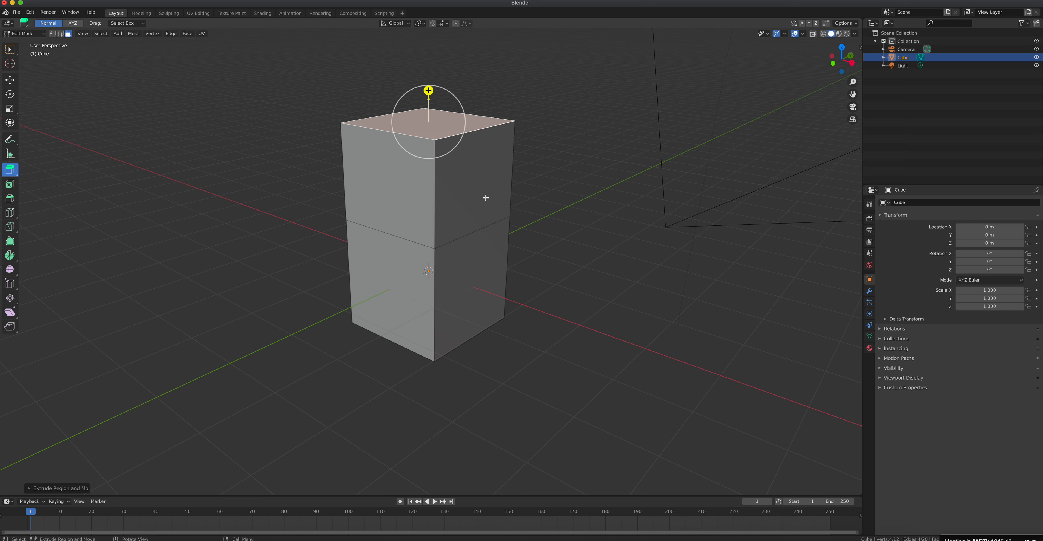
Extrude one side face of the upper block outward and the lower block's face on the opposite side outward.
left_click(477, 195)
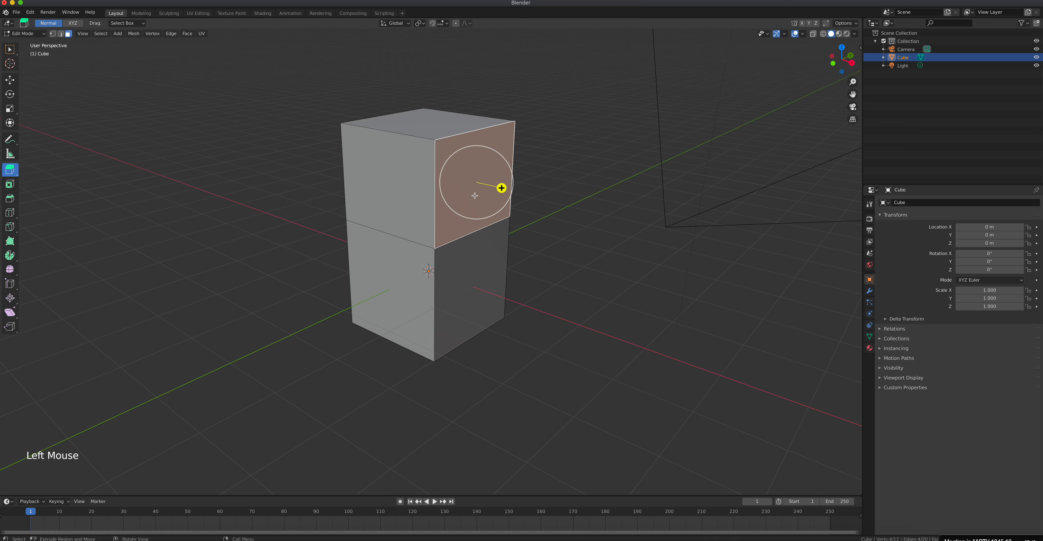
left_click_drag(502, 187, 593, 207)
middle_click_drag(593, 207, 364, 255)
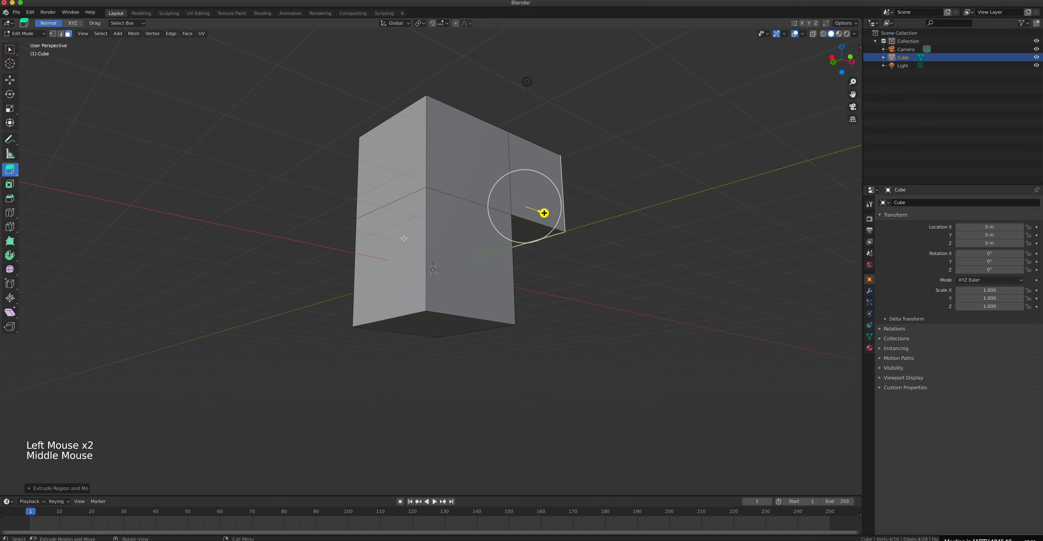
left_click(361, 255)
left_click_drag(362, 255, 251, 231)
Extrude the underside of the lower side block downward and scale the new bottom face down to a small square.
left_click(326, 315)
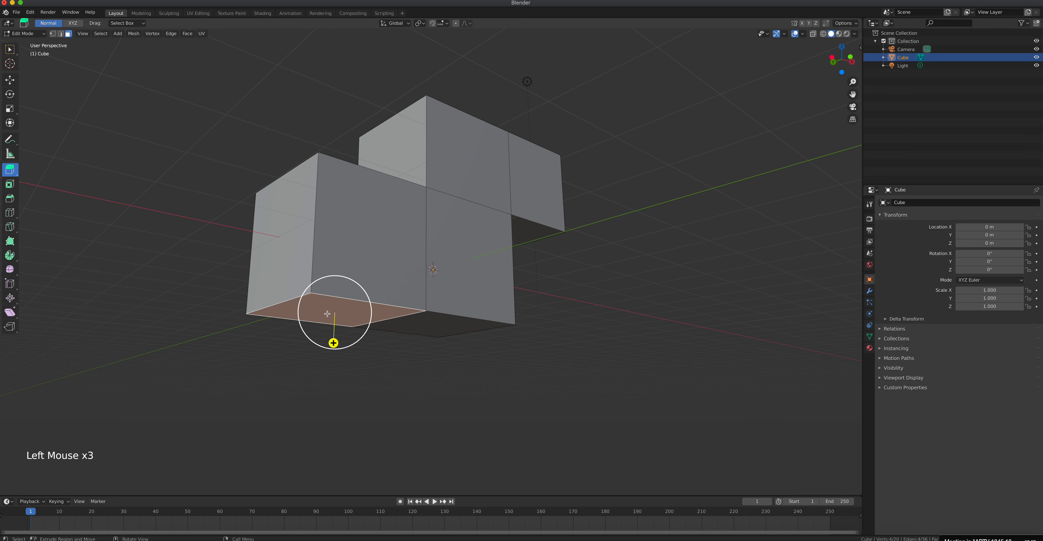
left_click_drag(334, 341, 340, 393)
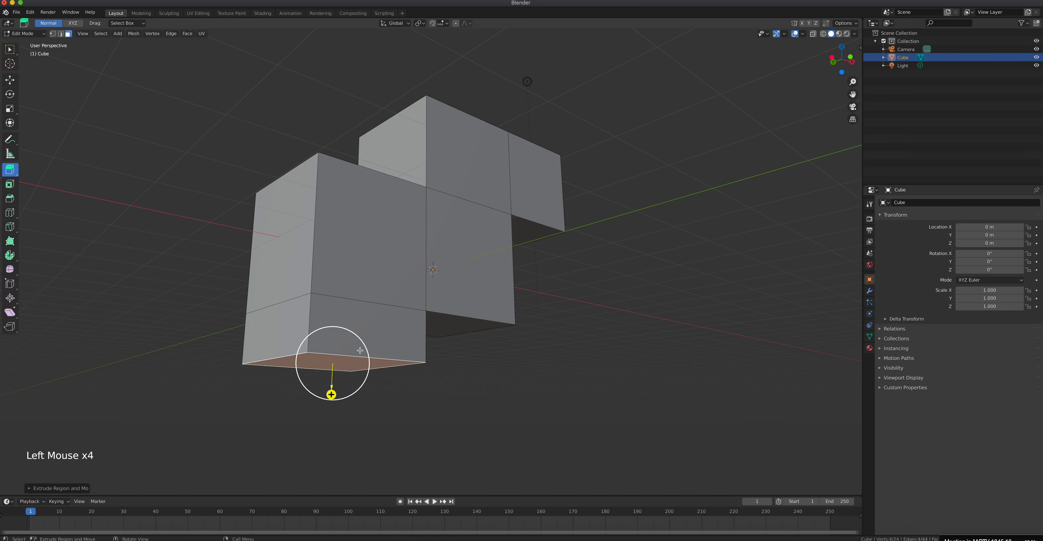
left_click(11, 109)
left_click_drag(344, 350, 345, 356)
middle_click_drag(345, 357, 355, 237)
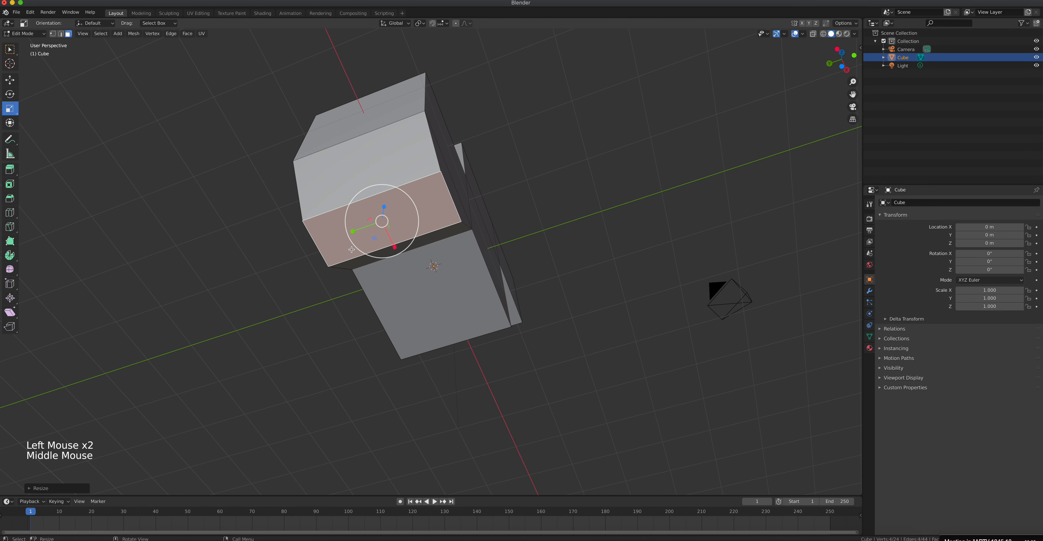
left_click_drag(357, 232, 369, 225)
middle_click_drag(302, 256, 253, 294)
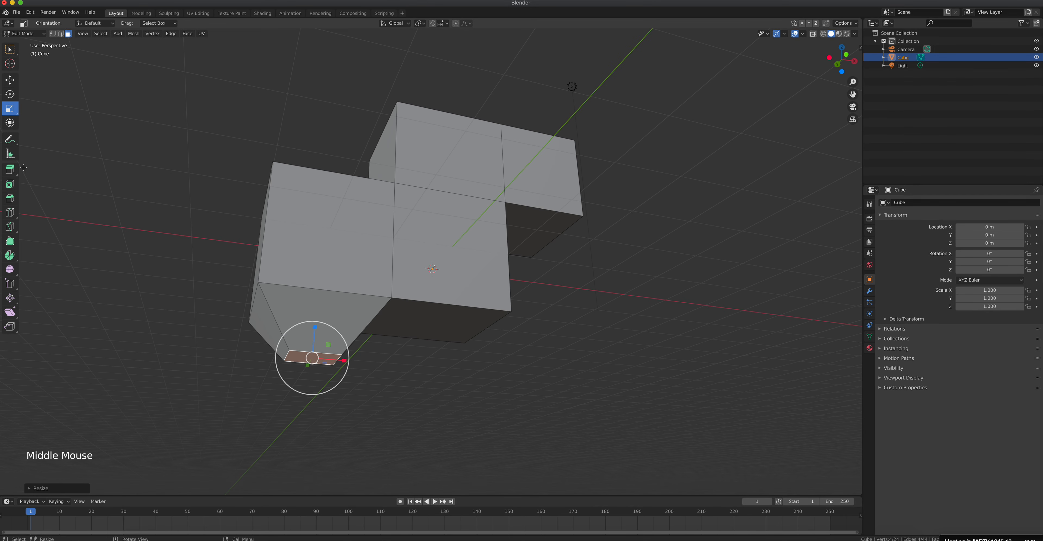
Extrude the small bottom face downward into a narrow post.
left_click(10, 169)
left_click_drag(310, 389, 320, 465)
scroll(421, 329, "down", 4)
middle_click_drag(421, 329, 235, 248)
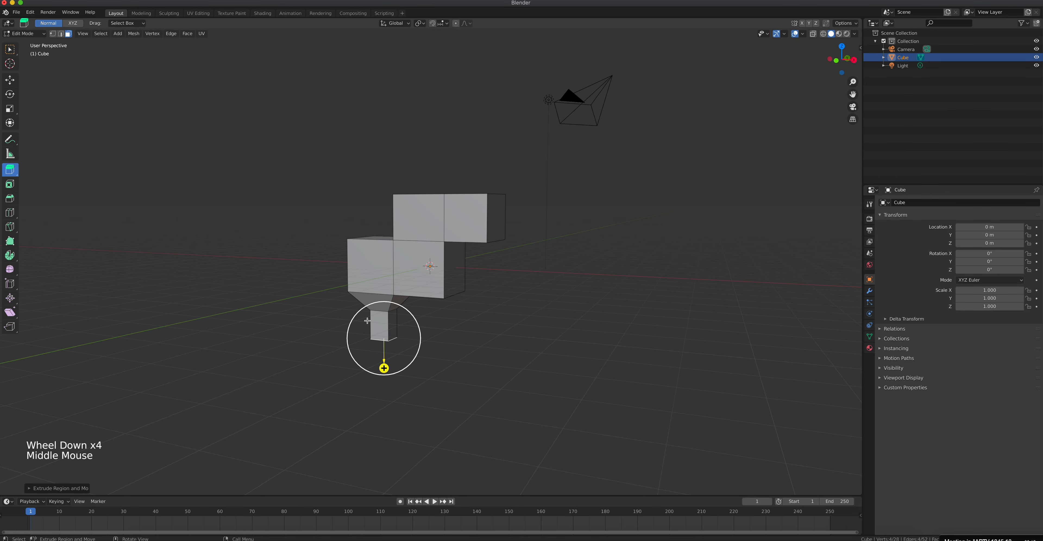
Scale down the end face of the upper side block to about half its size.
mouse_move(484, 340)
middle_mouse_down()
mouse_move(473, 343)
mouse_move(487, 326)
middle_mouse_up()
scroll(469, 339, "up", 3)
left_click(516, 205)
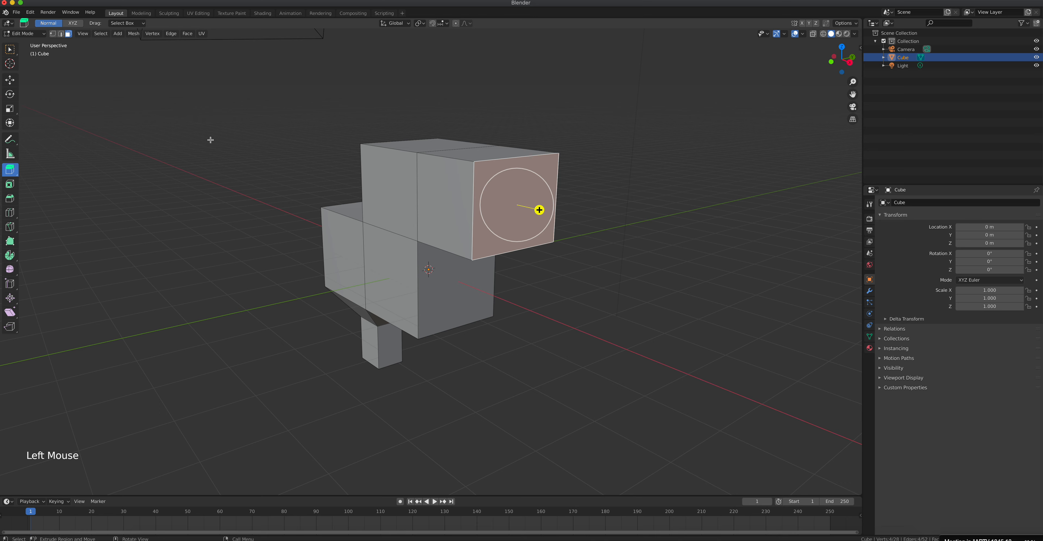
key("s")
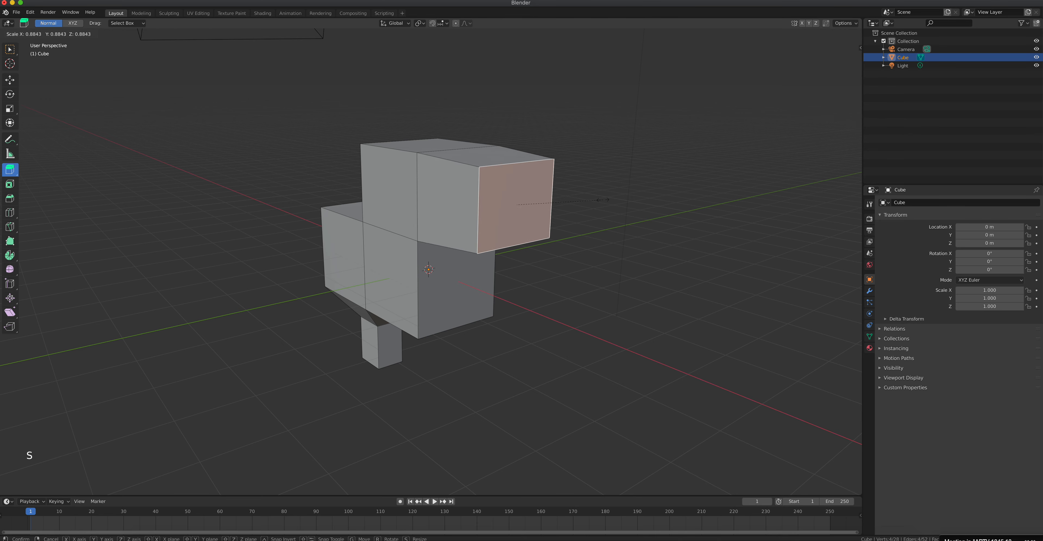
left_click(571, 205)
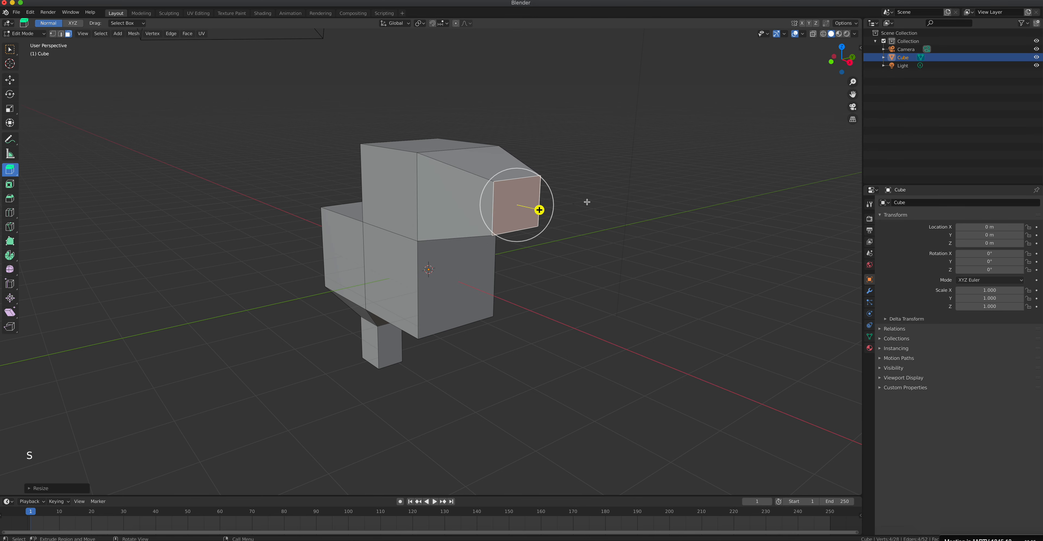
Extrude the small end face in place without offset and scale it up beyond the size of the upper block.
key("e")
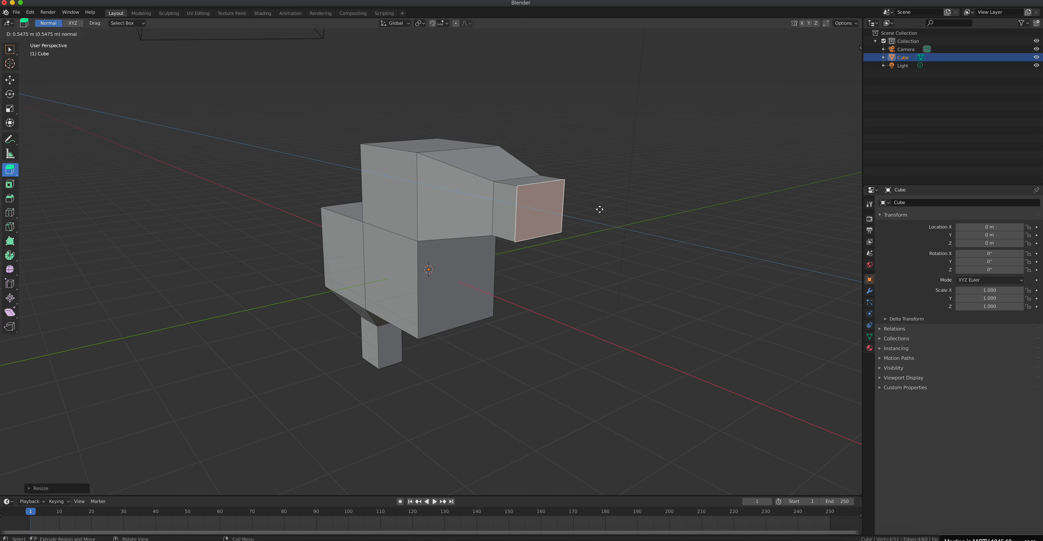
key("Escape")
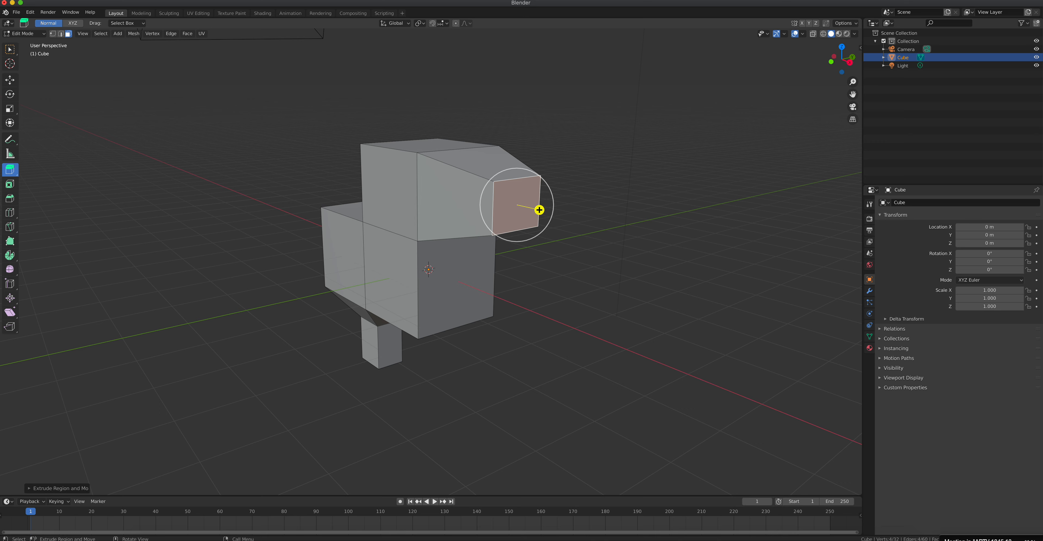
key("s")
left_click(758, 234)
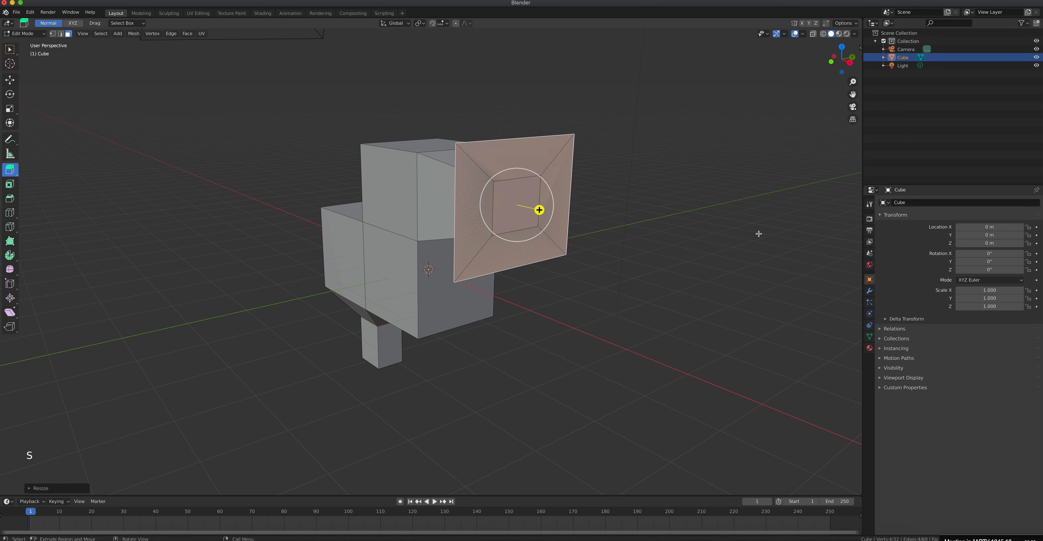
Extrude the enlarged end face outward into a large block.
left_click_drag(540, 210, 616, 228)
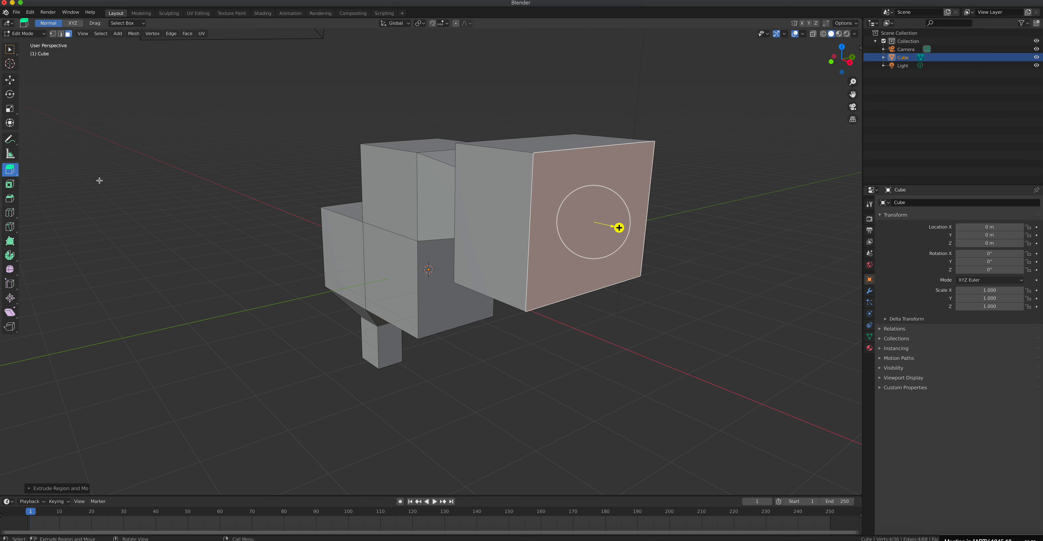
mouse_move(477, 249)
middle_mouse_down()
mouse_move(517, 254)
mouse_move(479, 250)
mouse_move(486, 256)
middle_mouse_up()
middle_click_drag(368, 242, 510, 248)
scroll(410, 248, "down", 1)
scroll(445, 251, "up", 2)
scroll(446, 252, "down", 4)
scroll(509, 248, "up", 3)
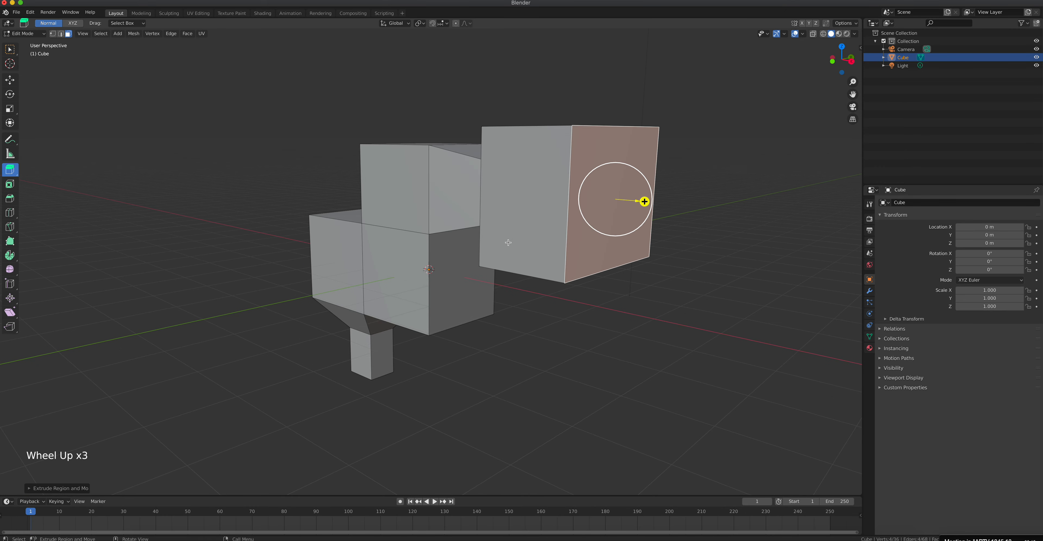
Start a new file without saving the current model, and bring the default cube into close view.
left_click(16, 12)
mouse_move(72, 19)
left_click(110, 21)
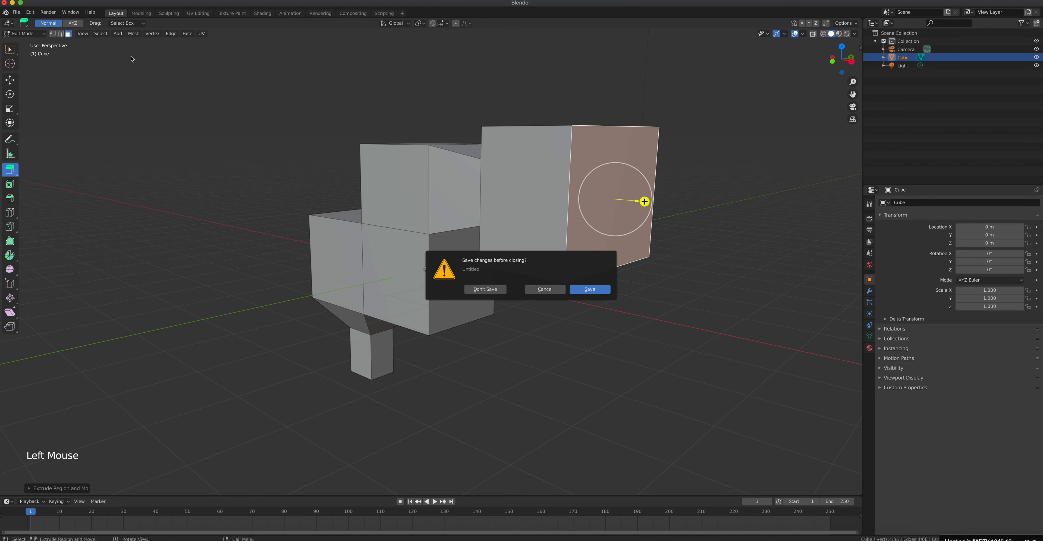
left_click(496, 291)
scroll(440, 254, "up", 6)
middle_click_drag(434, 281, 437, 266)
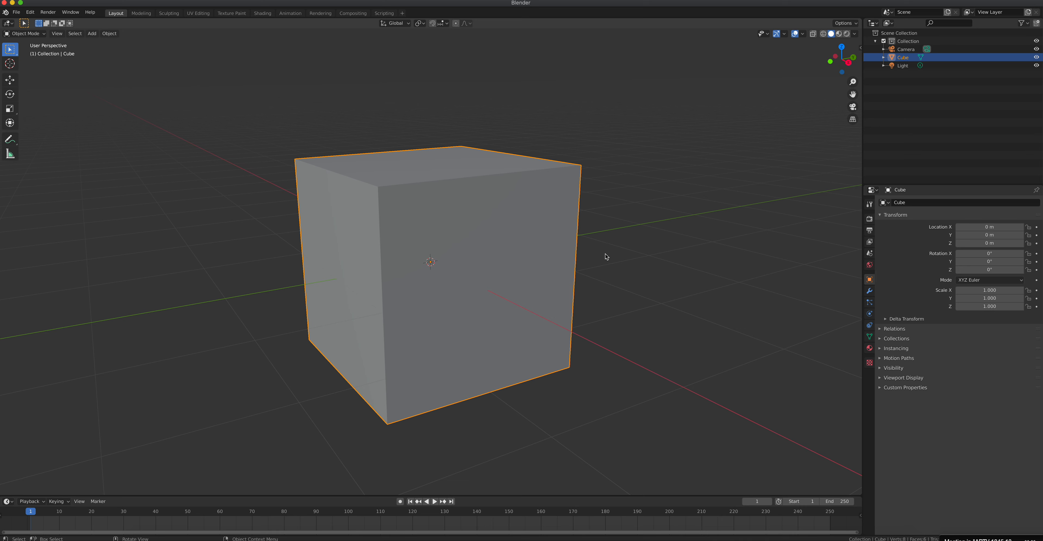
Enable the Screencast Keys display for the viewport and hide its settings again.
key("Tab")
key("Tab")
key("n")
left_click(858, 121)
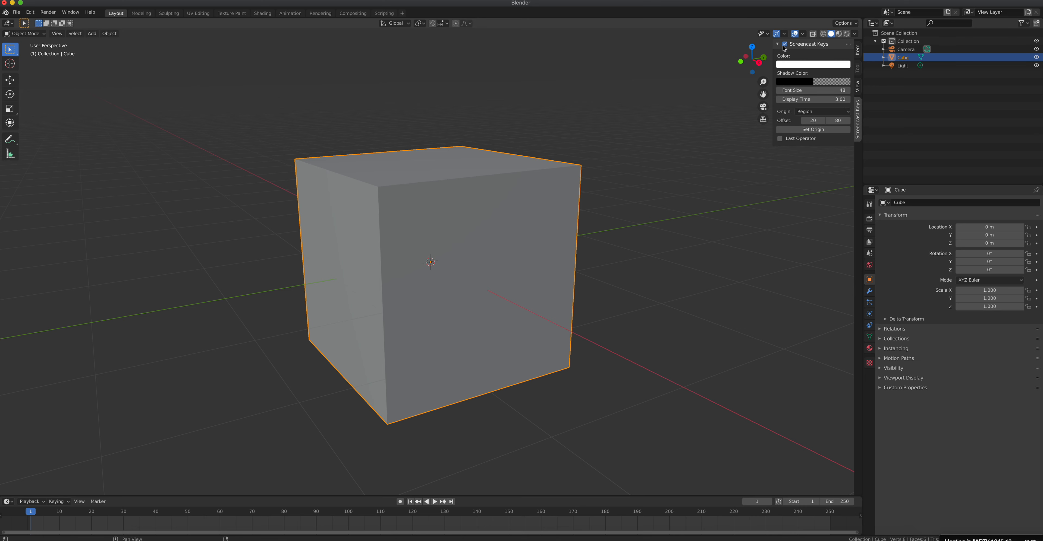
key("n")
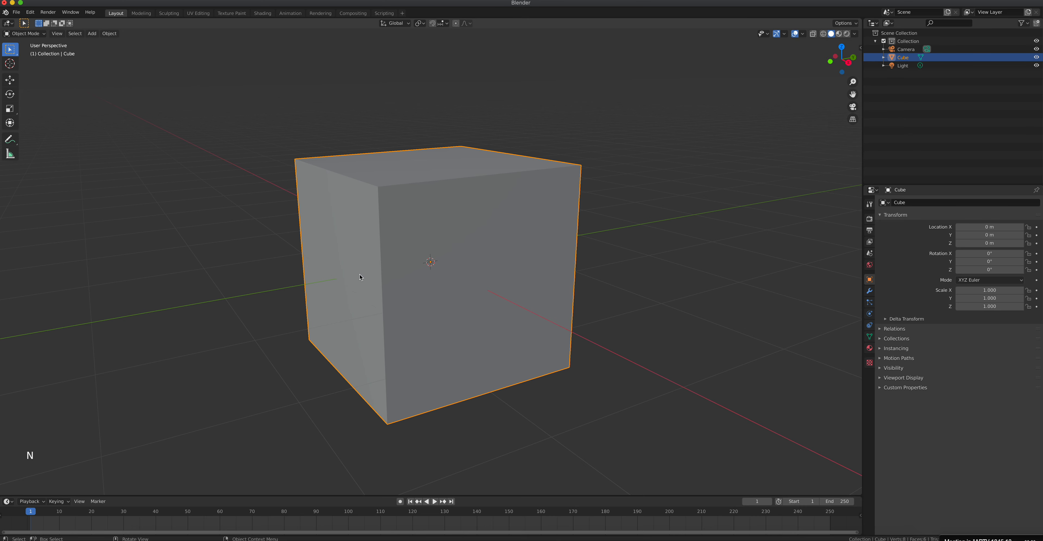
Switch the default cube from Object Mode to Edit Mode and bring it into closer view.
key("Tab")
left_click(35, 35)
left_click(36, 35)
left_click(35, 35)
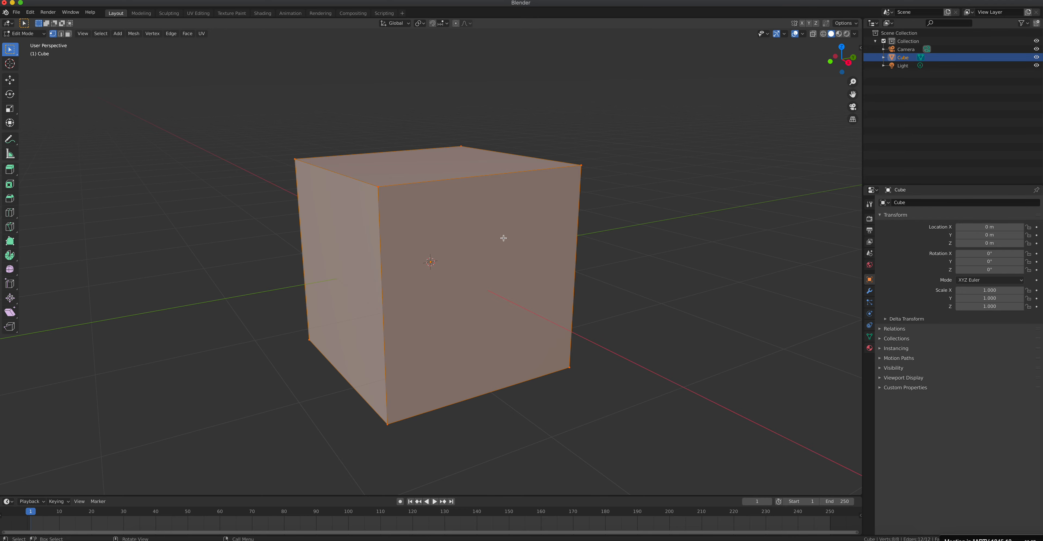
scroll(502, 239, "up", 2)
scroll(494, 235, "down", 1)
middle_click_drag(486, 239, 493, 249)
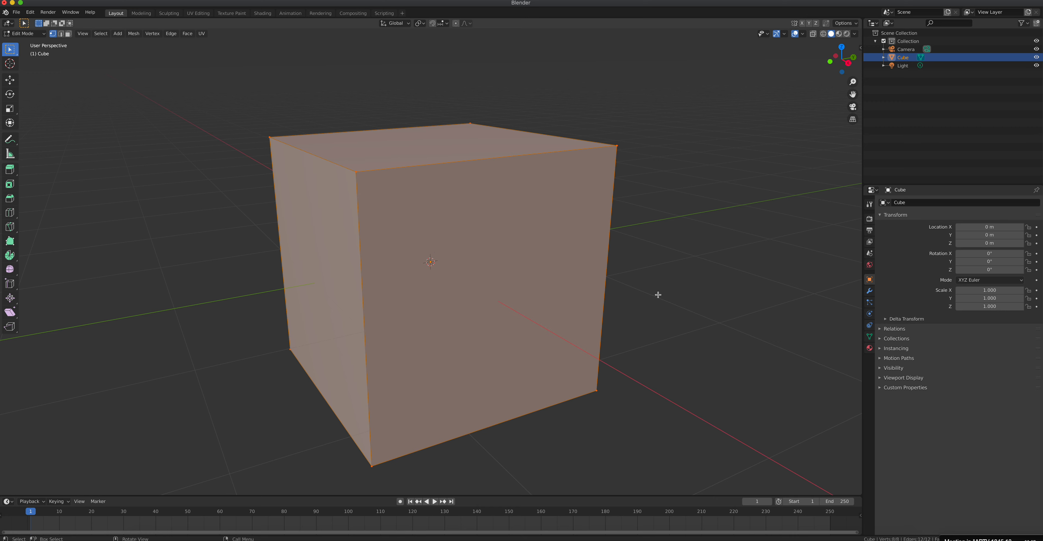
Knife-cut a closed diamond into the cube's large front face, placing one point near the middle of each of its four edges.
key("k")
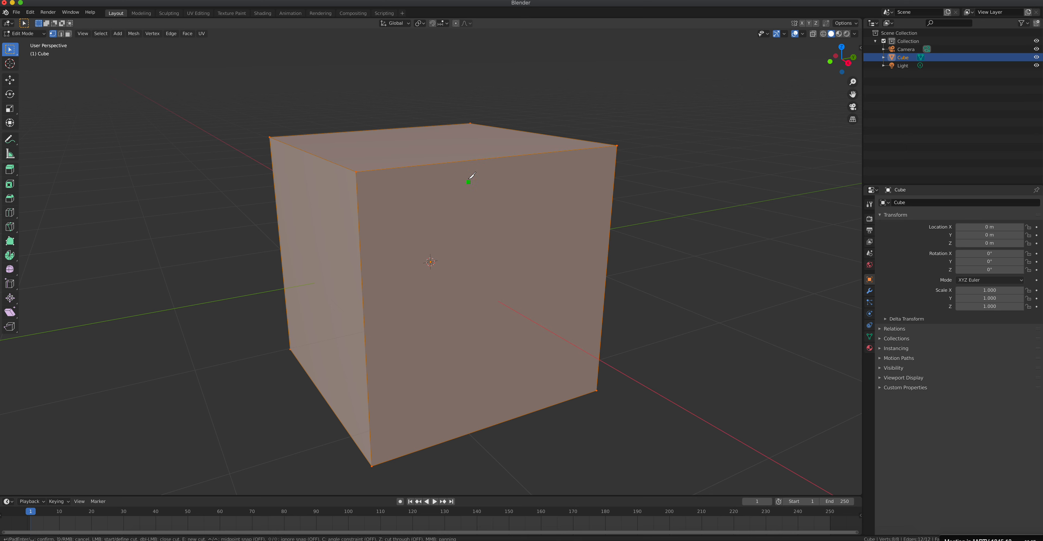
left_click(468, 161)
left_click(364, 314)
left_click(495, 425)
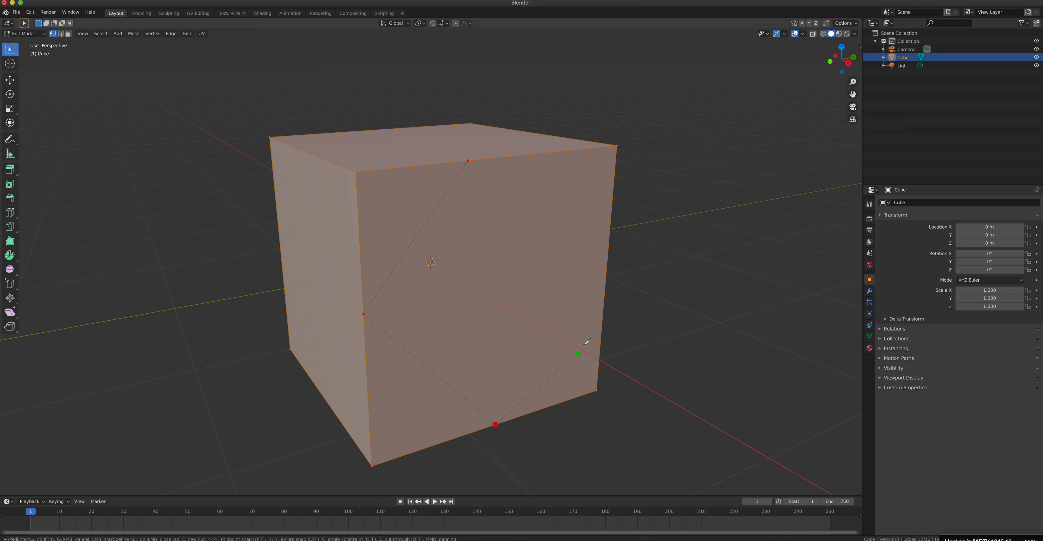
left_click(606, 280)
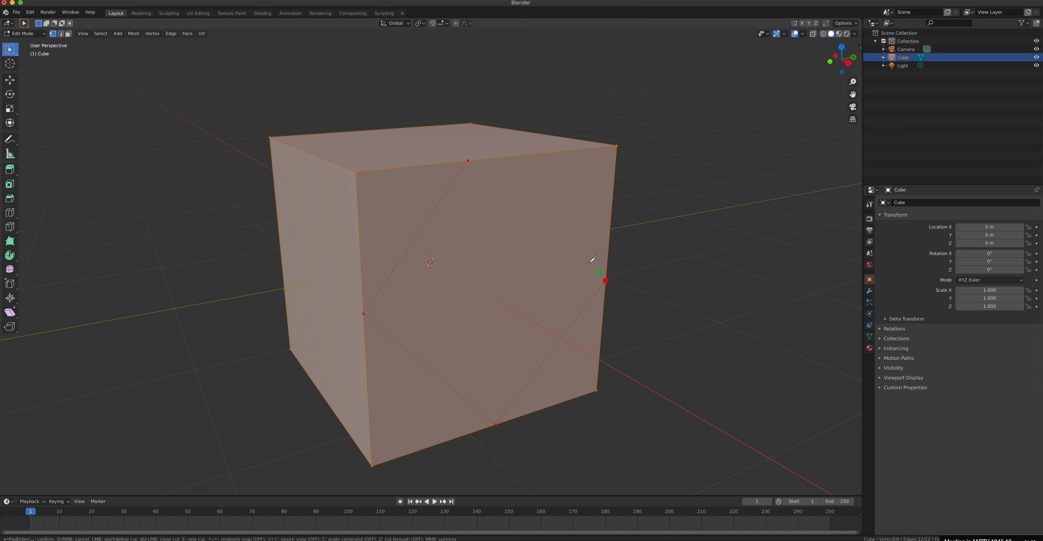
left_click(468, 160)
key("Return")
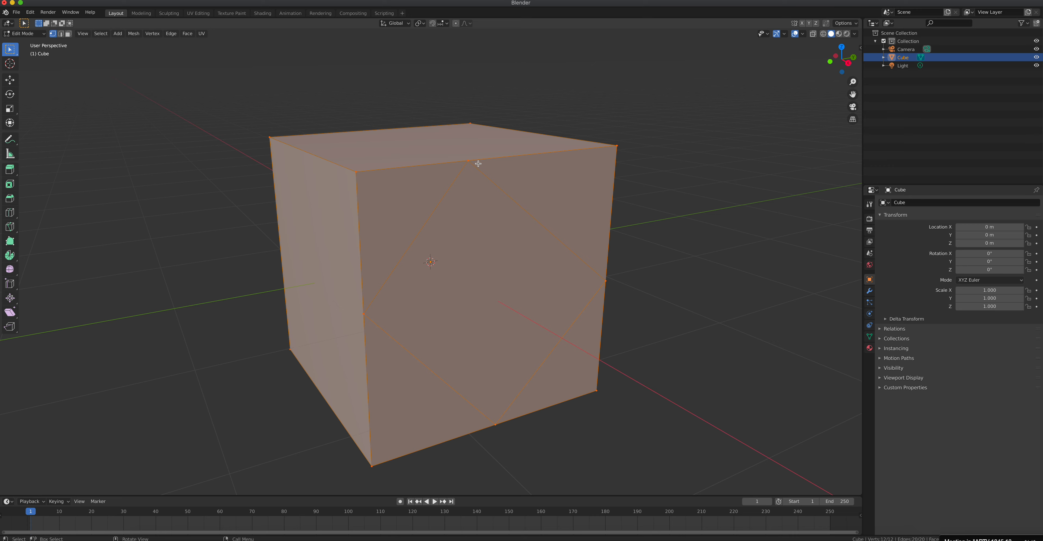
In face selection, select the diamond-shaped face and extrude it outward with Extrude Region into a block about half the cube's width long.
middle_click_drag(377, 298, 449, 304)
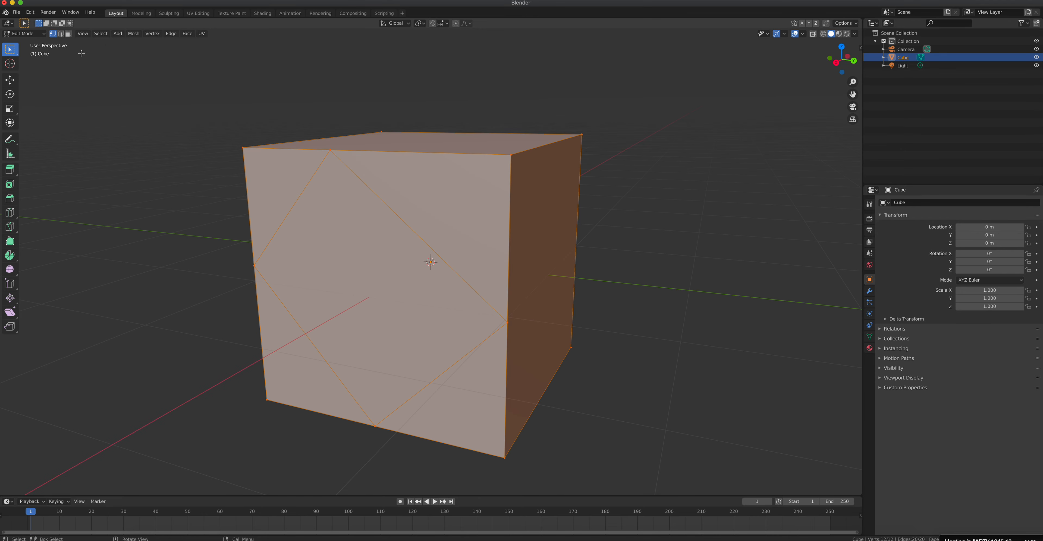
key("3")
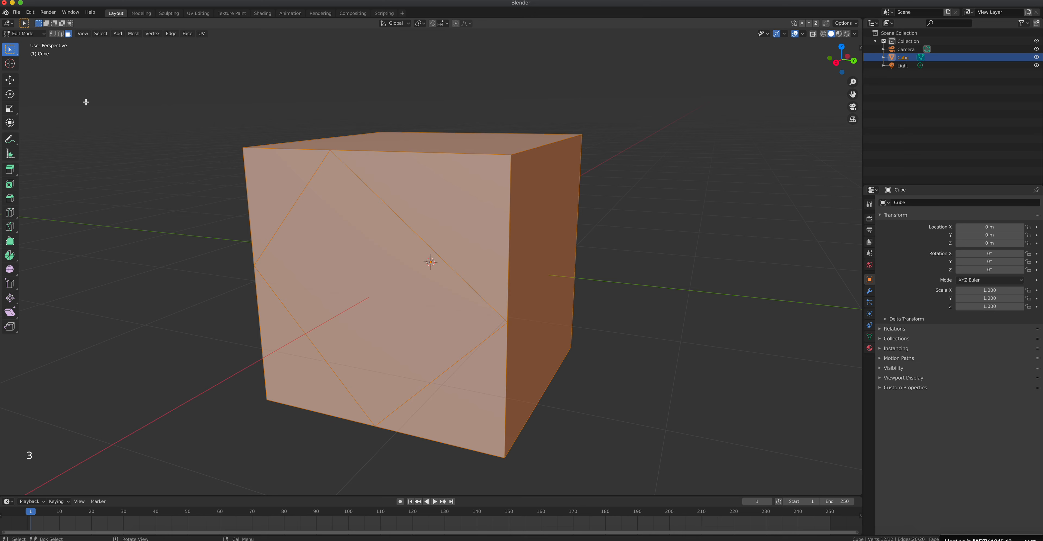
left_click(73, 57)
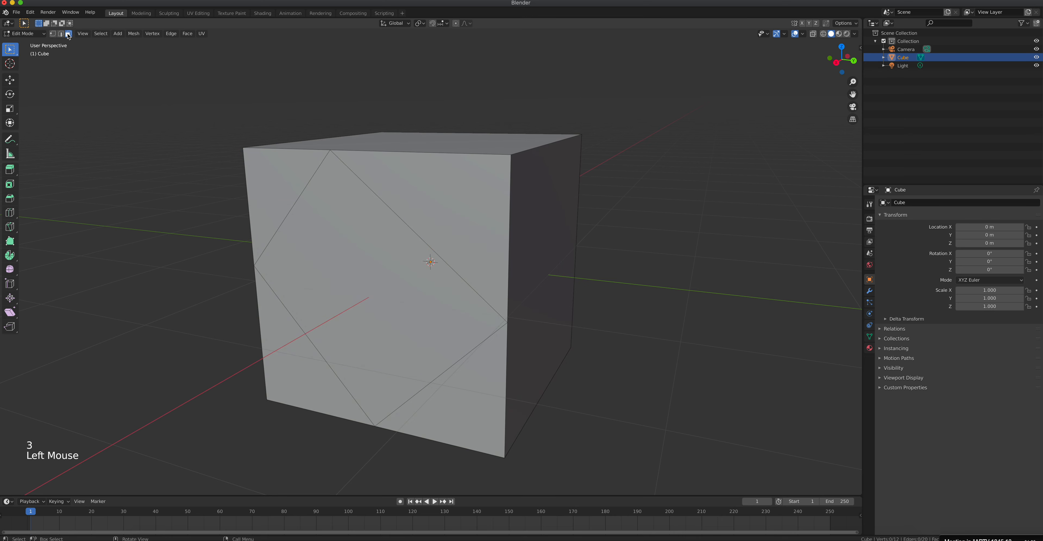
left_click(318, 232)
scroll(409, 271, "down", 2)
left_click(9, 169)
left_click_drag(369, 291, 302, 324)
middle_click_drag(302, 324, 540, 287)
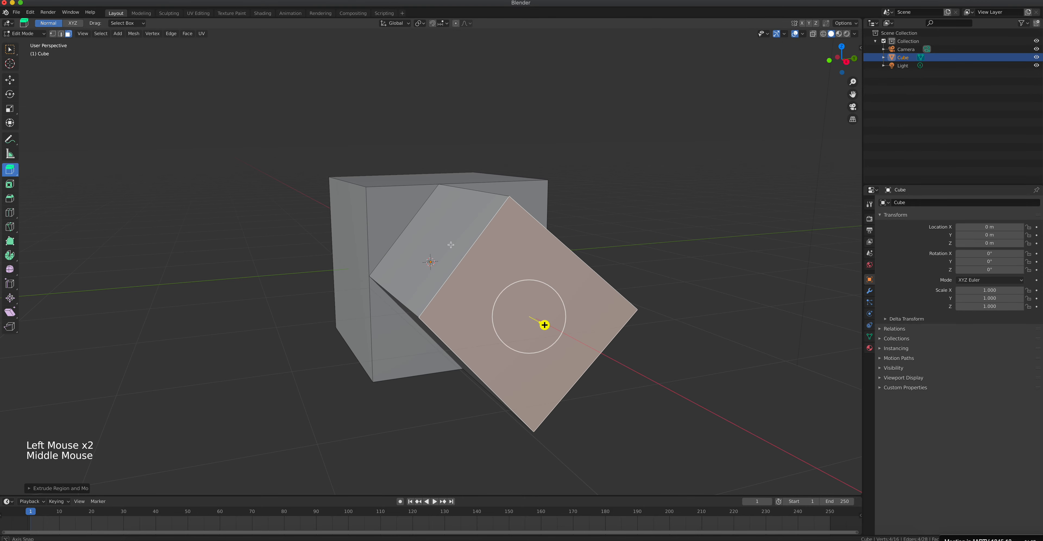